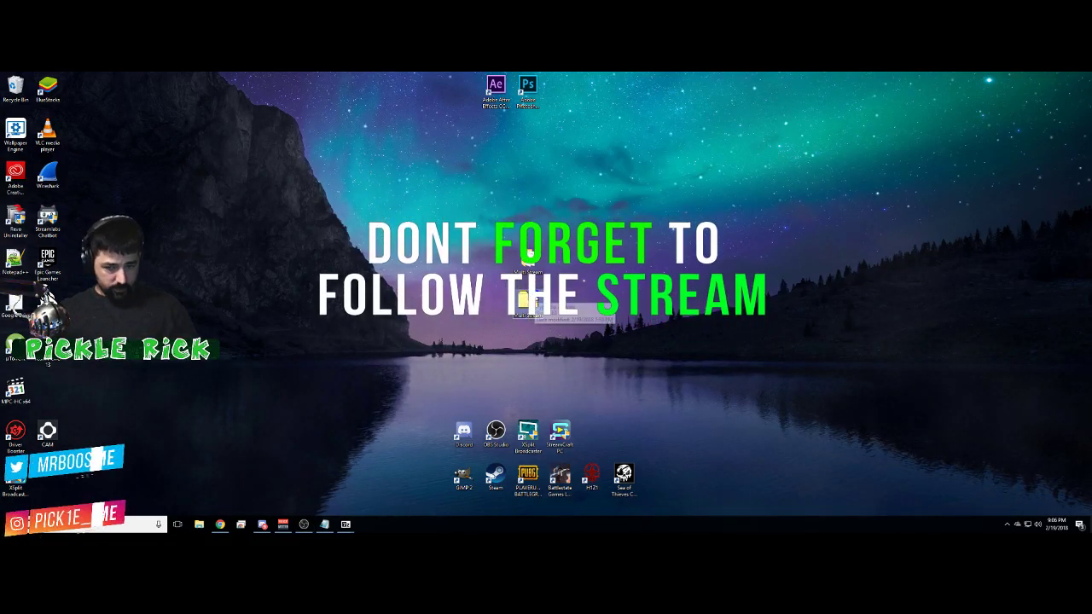
Step: Move the Multi Stream zip archive just below the Multi Stream folder on the desktop
{"action": "left_click_drag", "start_coordinate": [534, 351], "coordinate": [535, 350]}
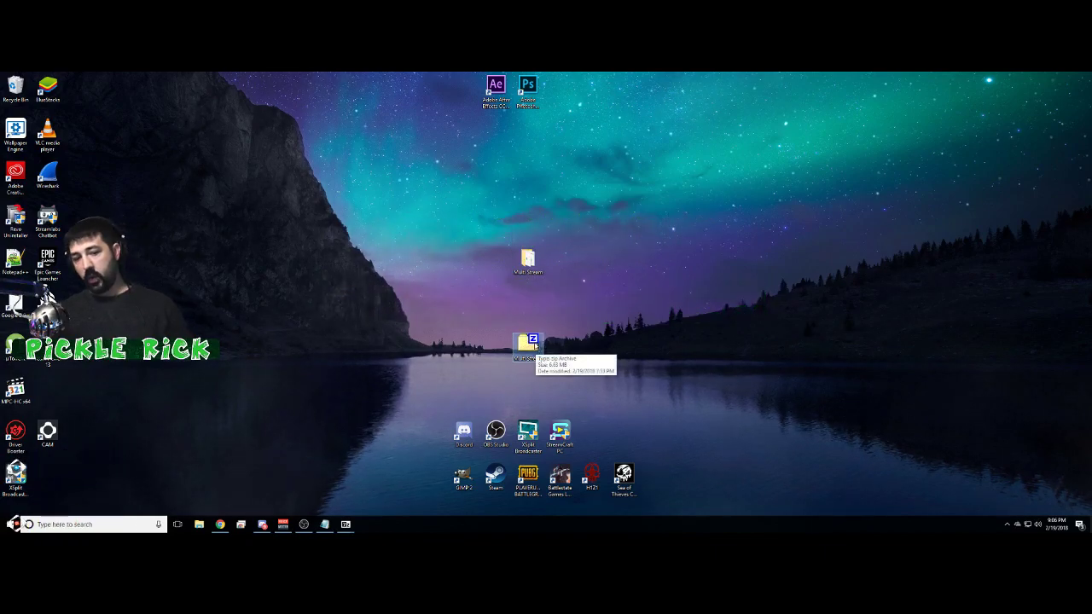
{"action": "double_click", "coordinate": [529, 346]}
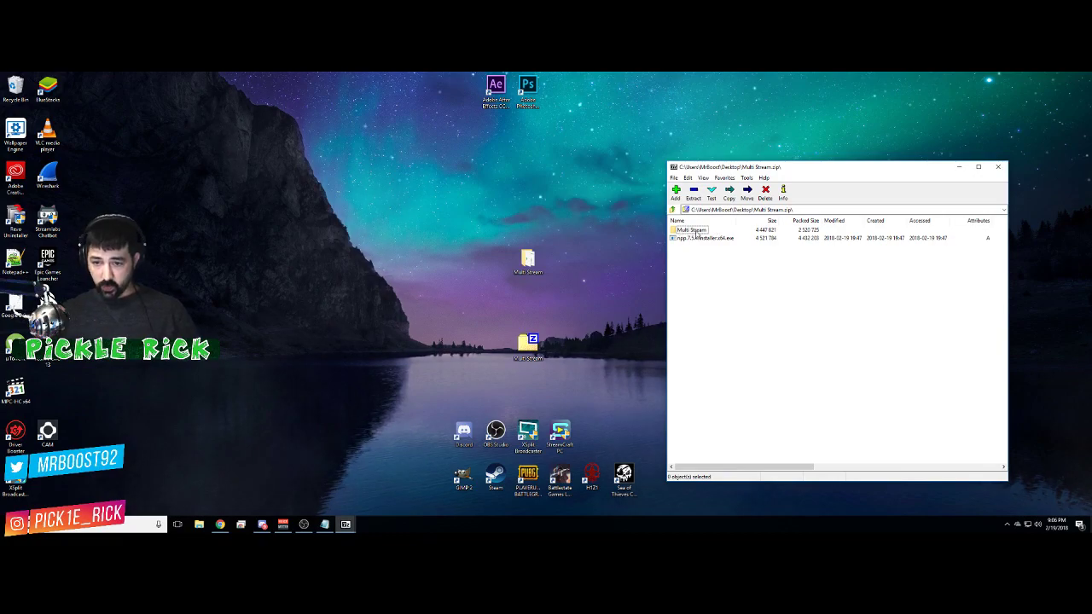
{"action": "left_click", "coordinate": [689, 239]}
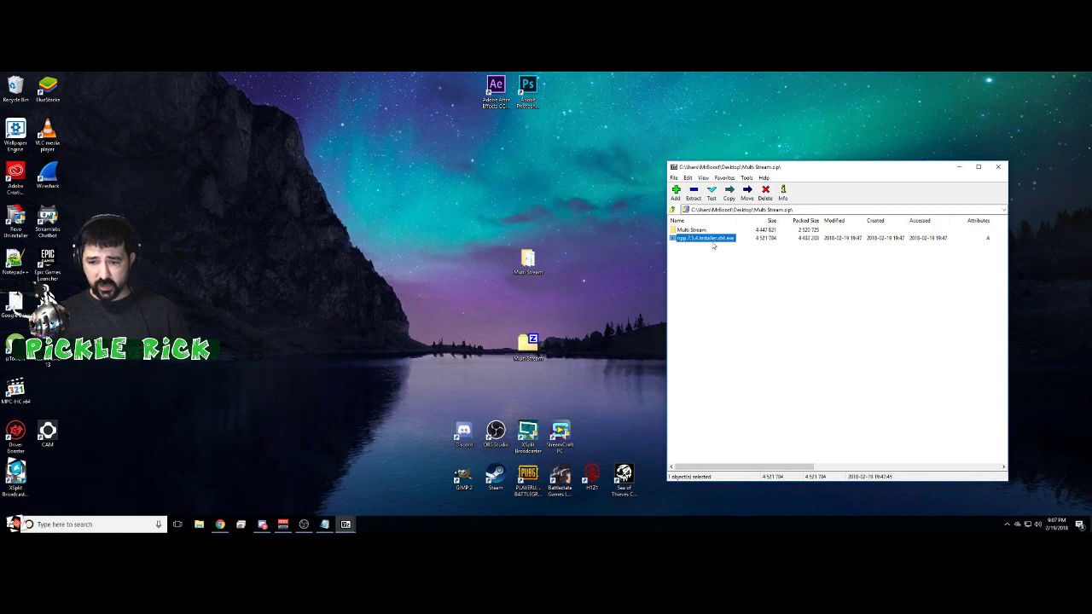
{"action": "left_click", "coordinate": [688, 230]}
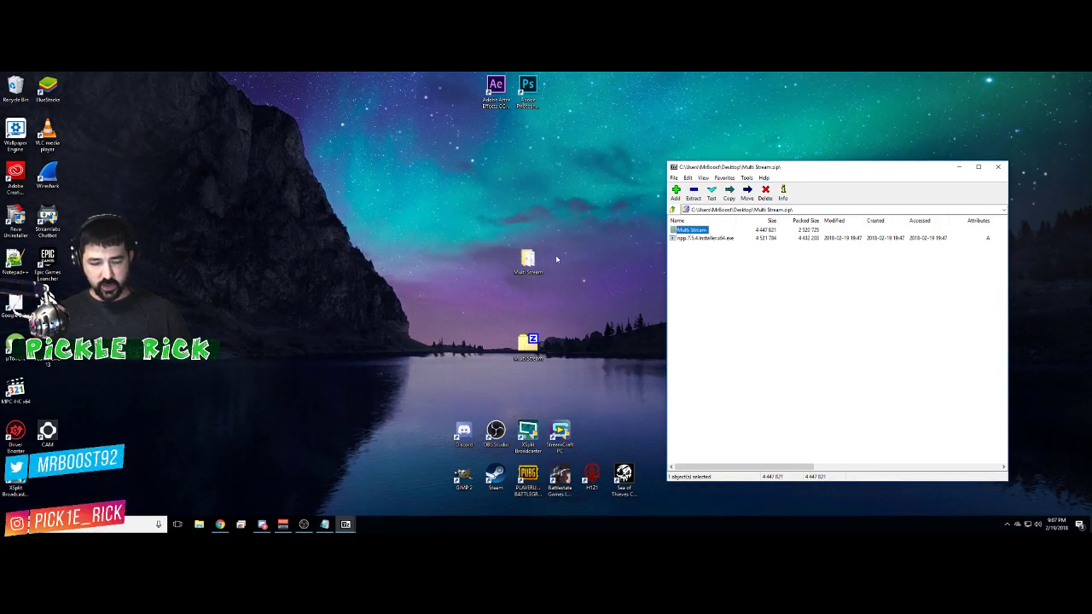
{"action": "left_click", "coordinate": [998, 168]}
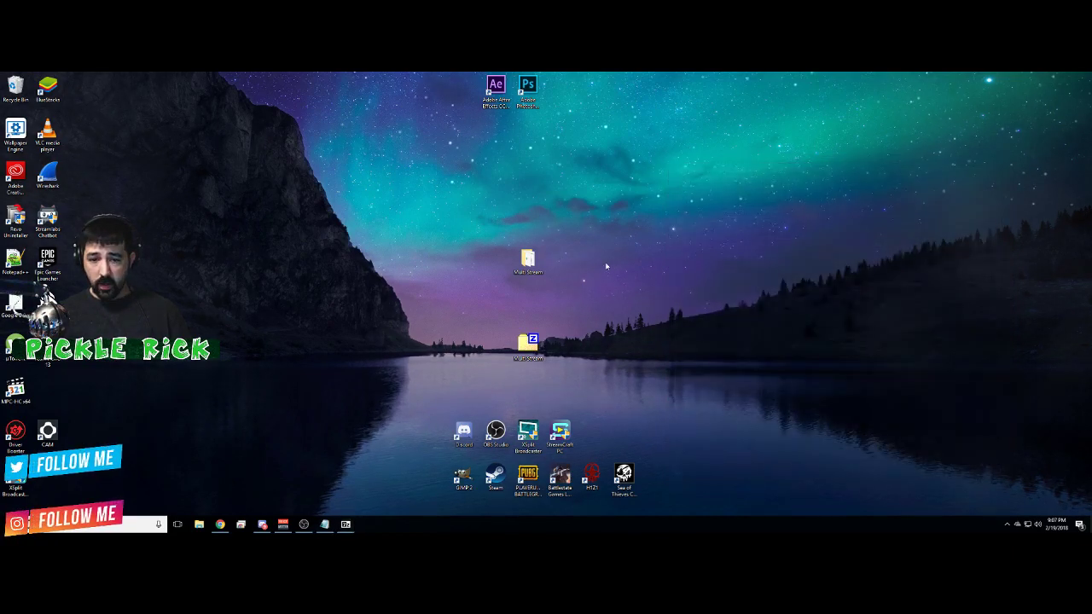
Step: In Multi Stream, run the stop script, then open the conf folder and select nginx.conf
{"action": "double_click", "coordinate": [527, 263]}
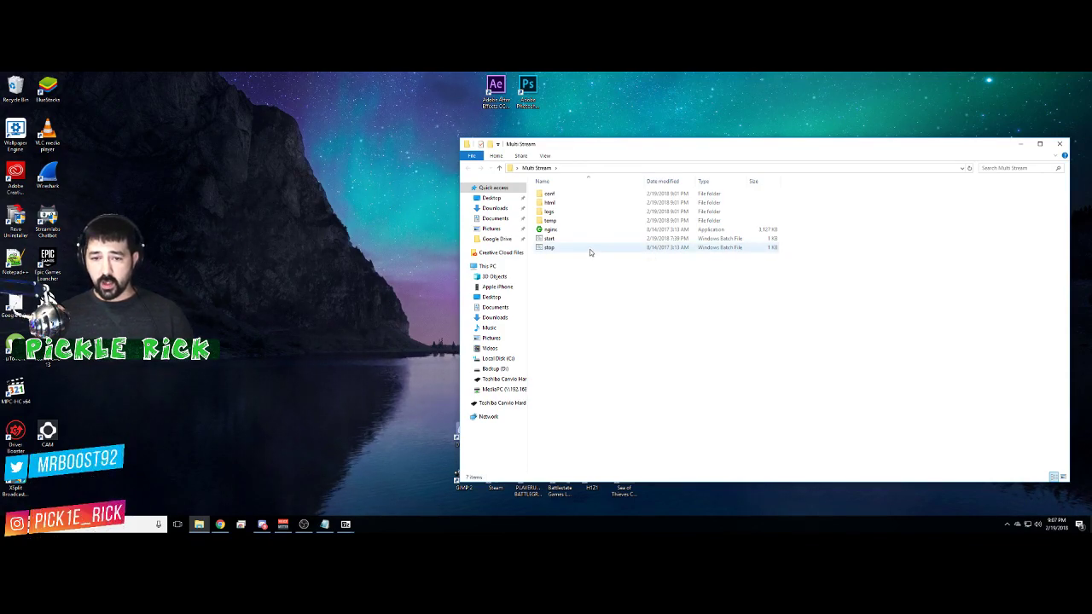
{"action": "double_click", "coordinate": [596, 249]}
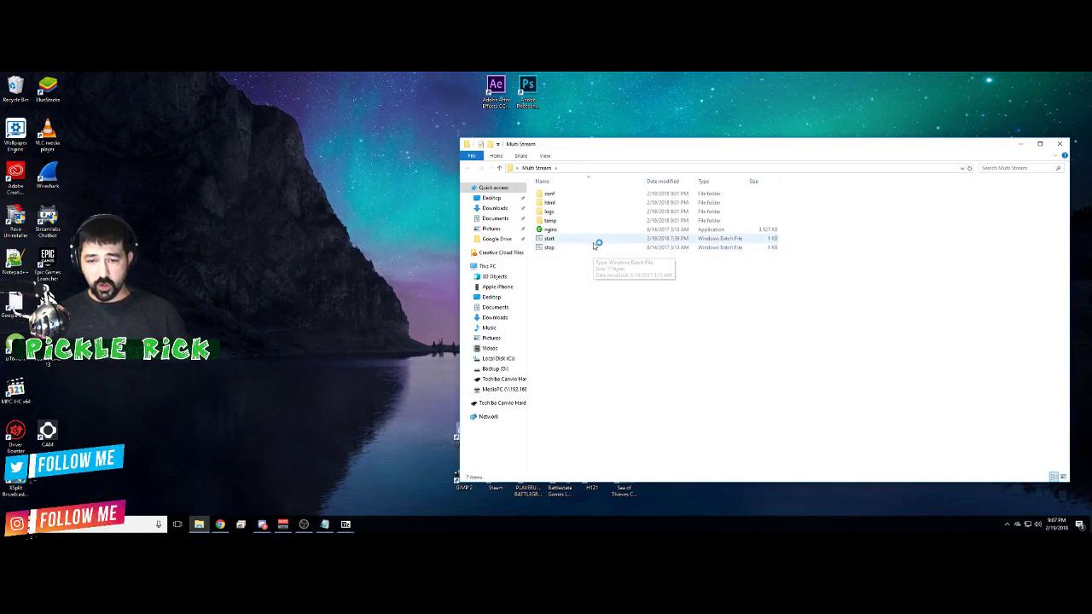
{"action": "double_click", "coordinate": [561, 197]}
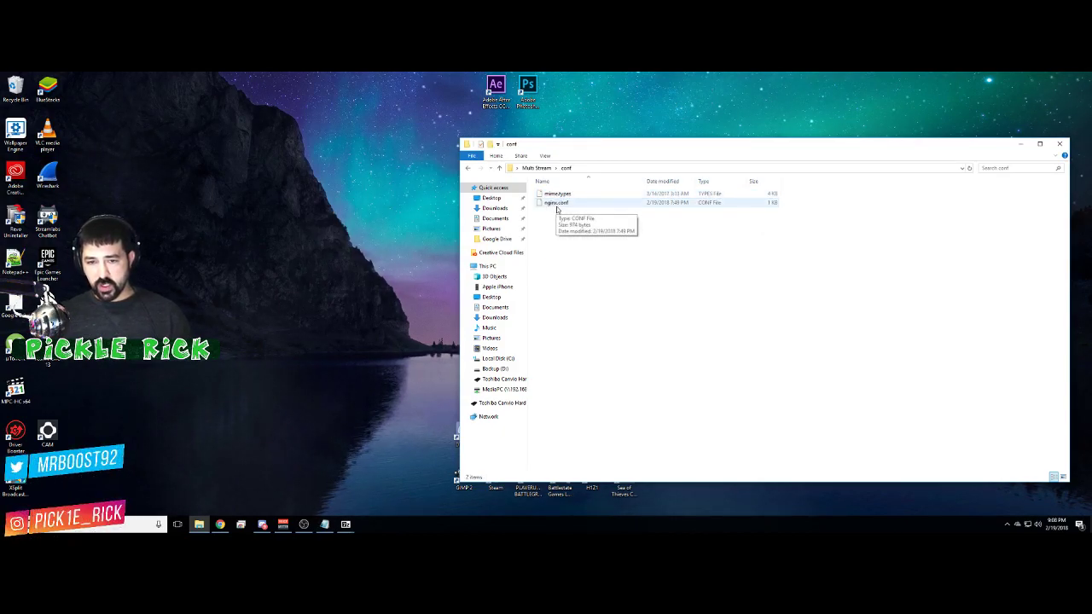
{"action": "left_click", "coordinate": [564, 205]}
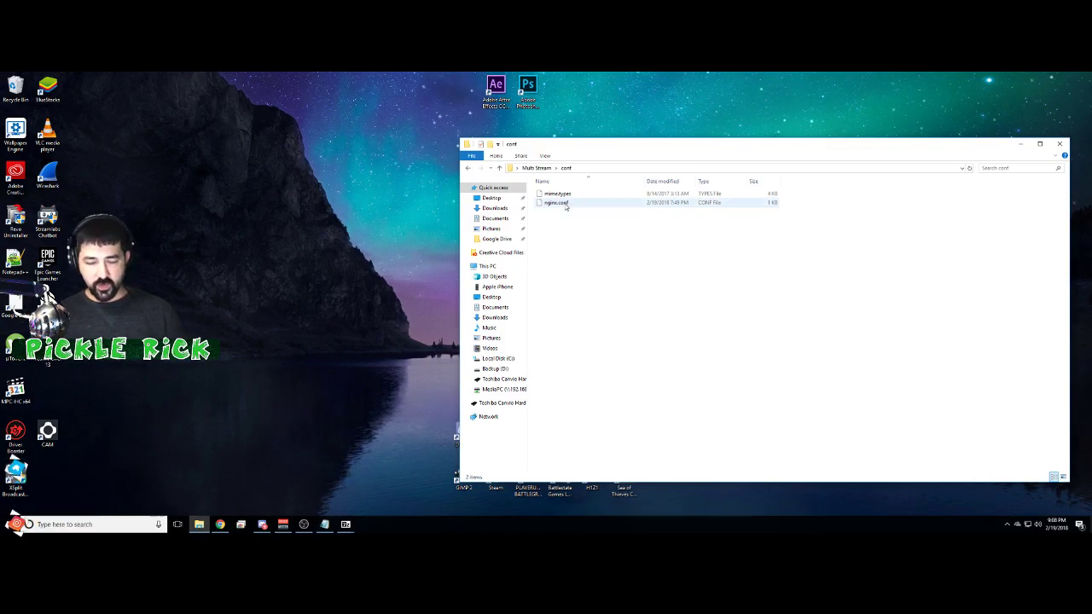
{"action": "left_click", "coordinate": [565, 207]}
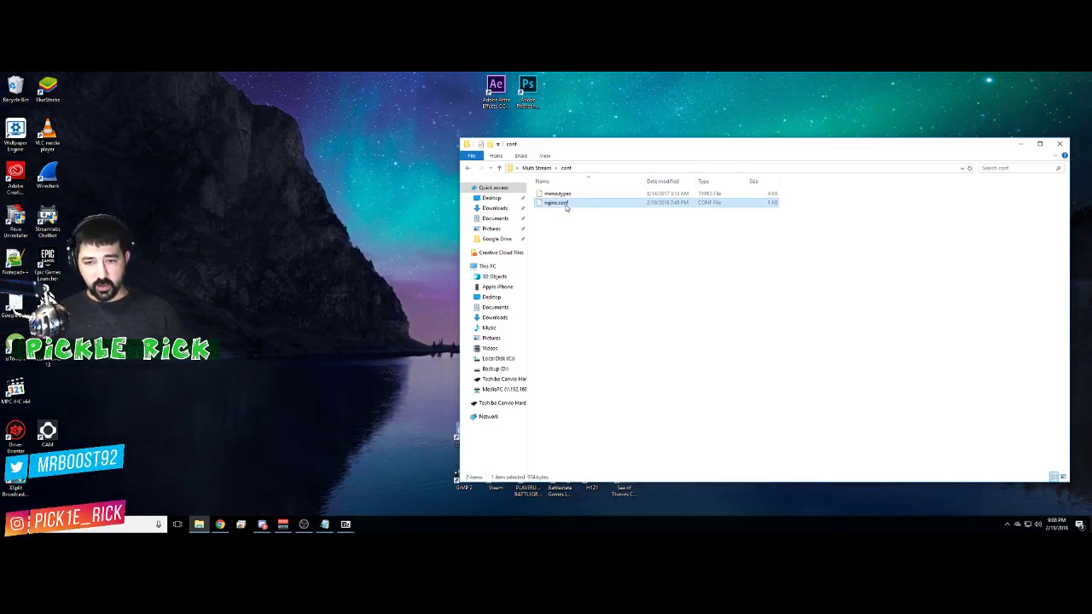
Step: Open nginx.conf in Notepad++, mark line 15's push placeholder, and bring up the StreamCraft page
{"action": "right_click", "coordinate": [565, 207]}
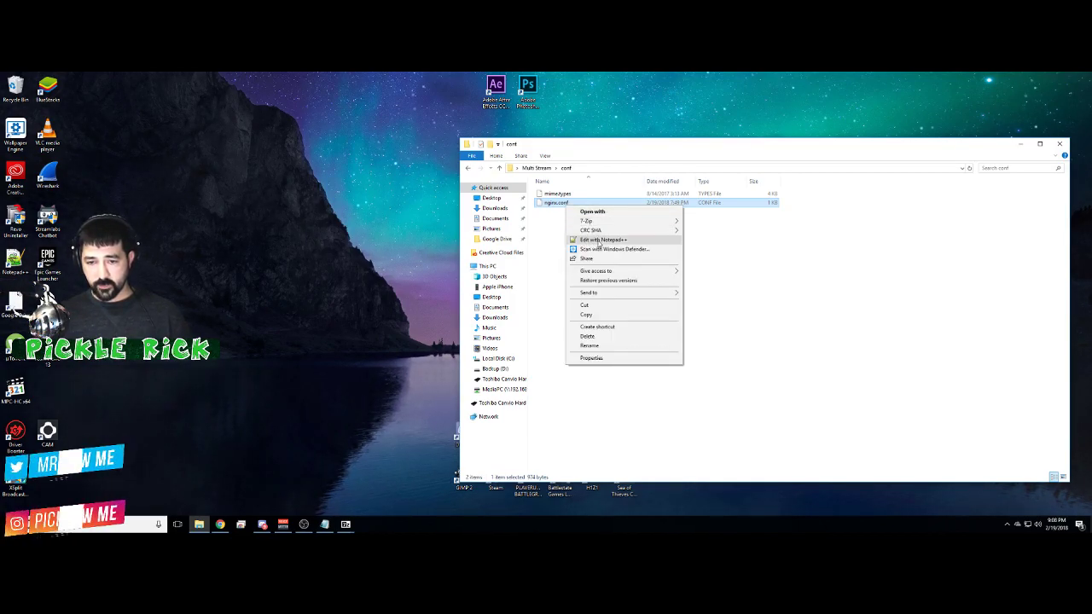
{"action": "left_click", "coordinate": [598, 242]}
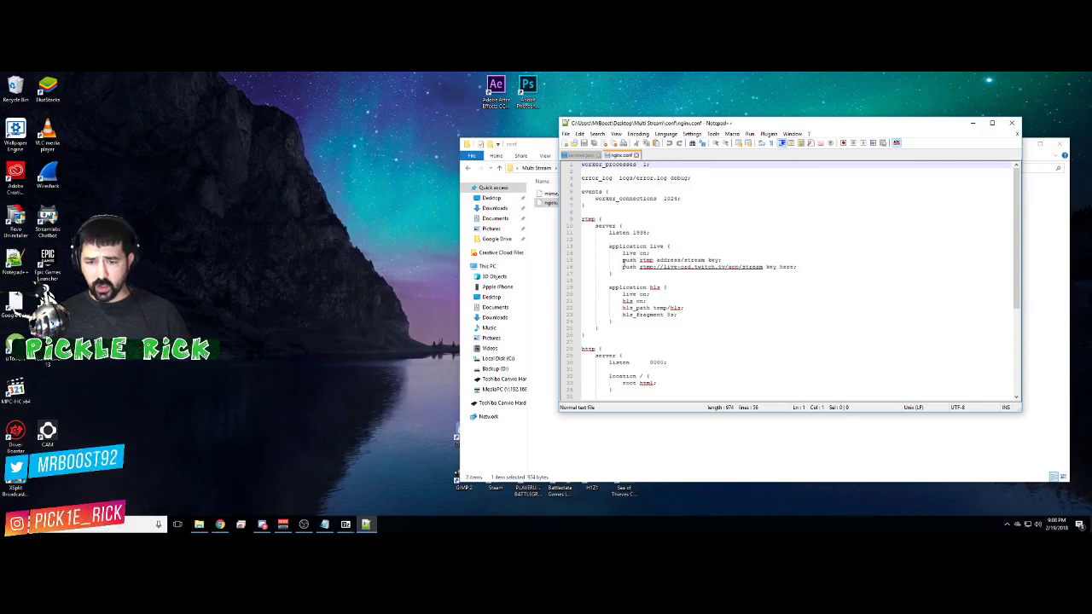
{"action": "left_click_drag", "start_coordinate": [622, 259], "coordinate": [708, 260]}
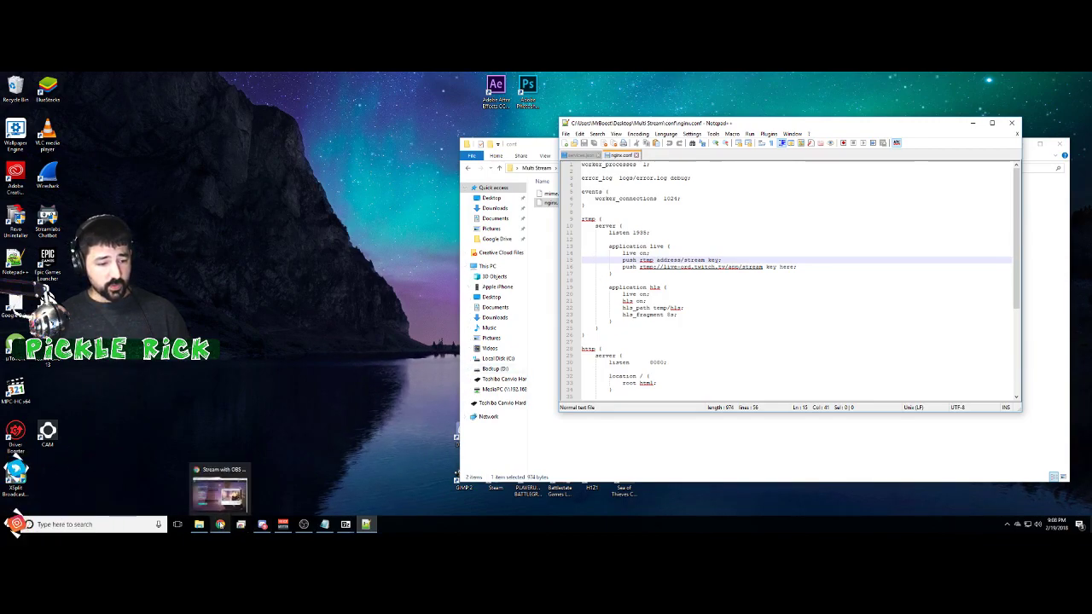
{"action": "left_click", "coordinate": [223, 522]}
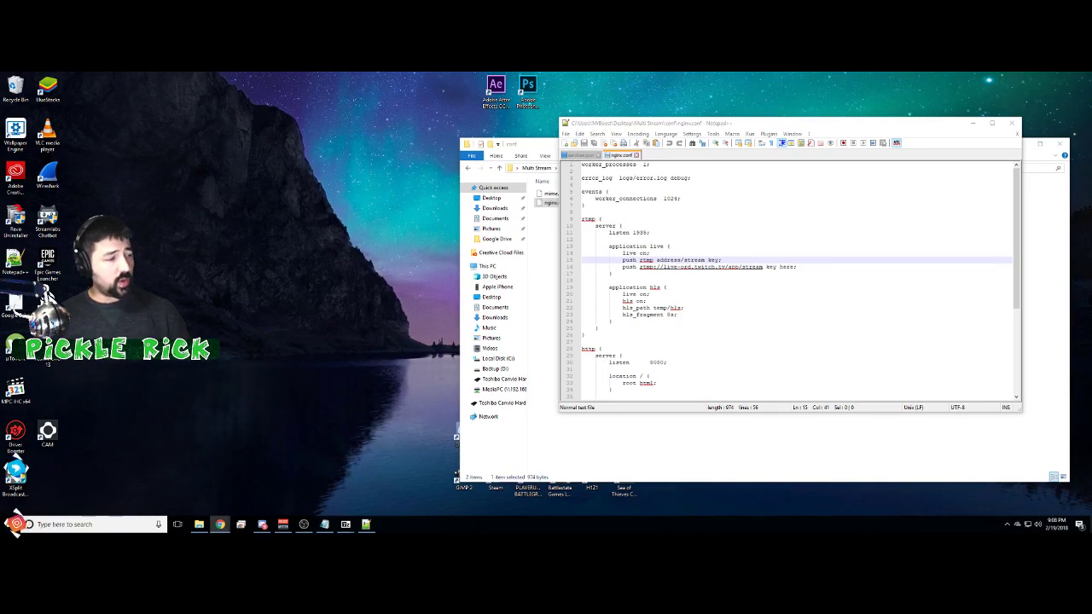
Step: Paste the StreamCraft RTMP URL over the 'rtmp address/stream key' placeholder on line 15
{"action": "left_click_drag", "start_coordinate": [0, 94], "coordinate": [649, 94]}
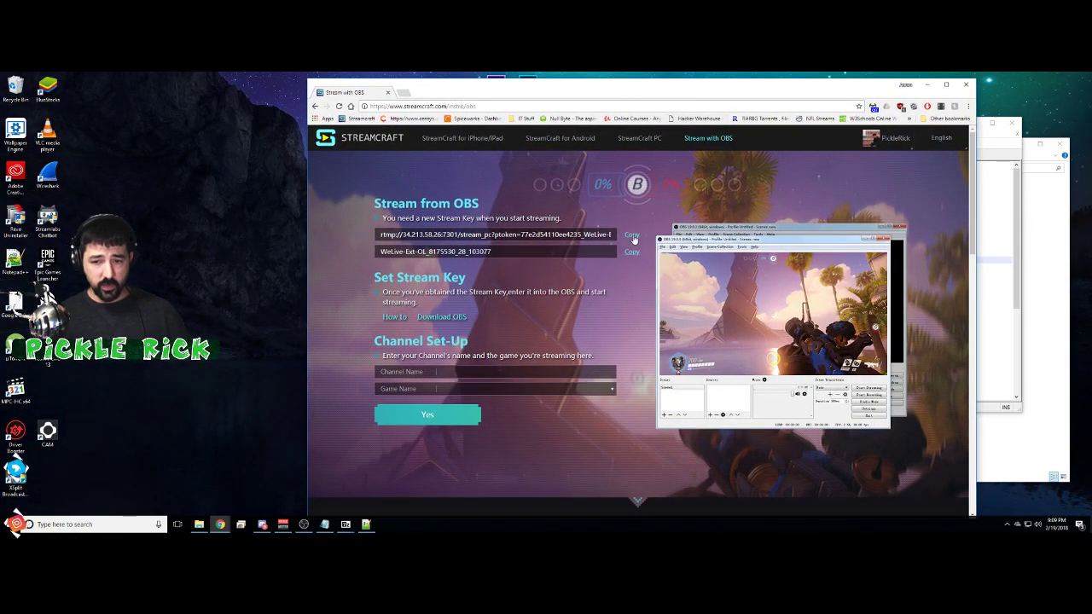
{"action": "left_click", "coordinate": [1010, 220]}
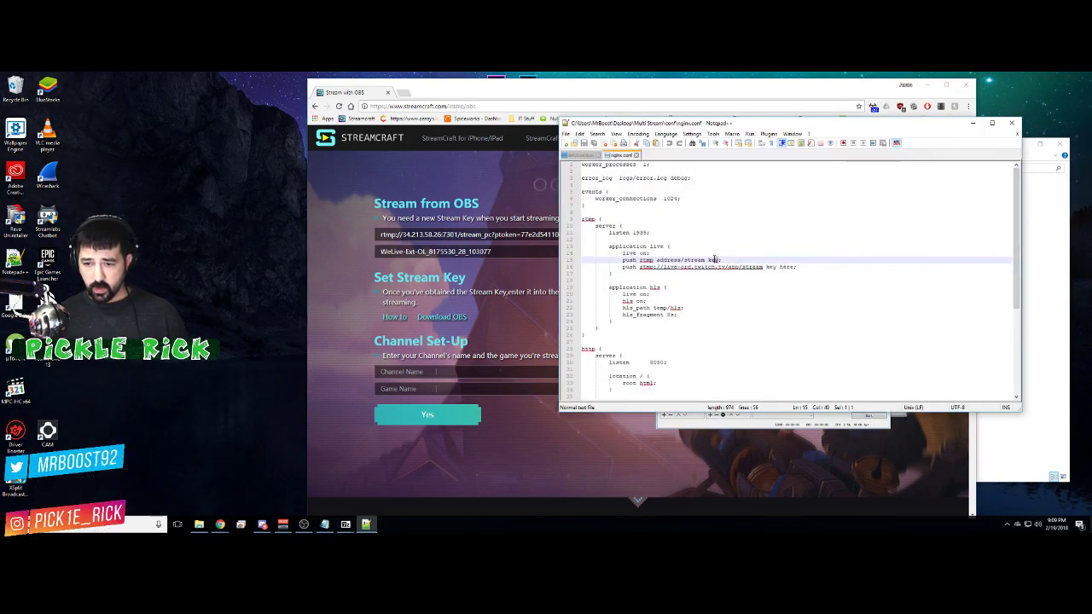
{"action": "left_click_drag", "start_coordinate": [672, 261], "coordinate": [640, 260]}
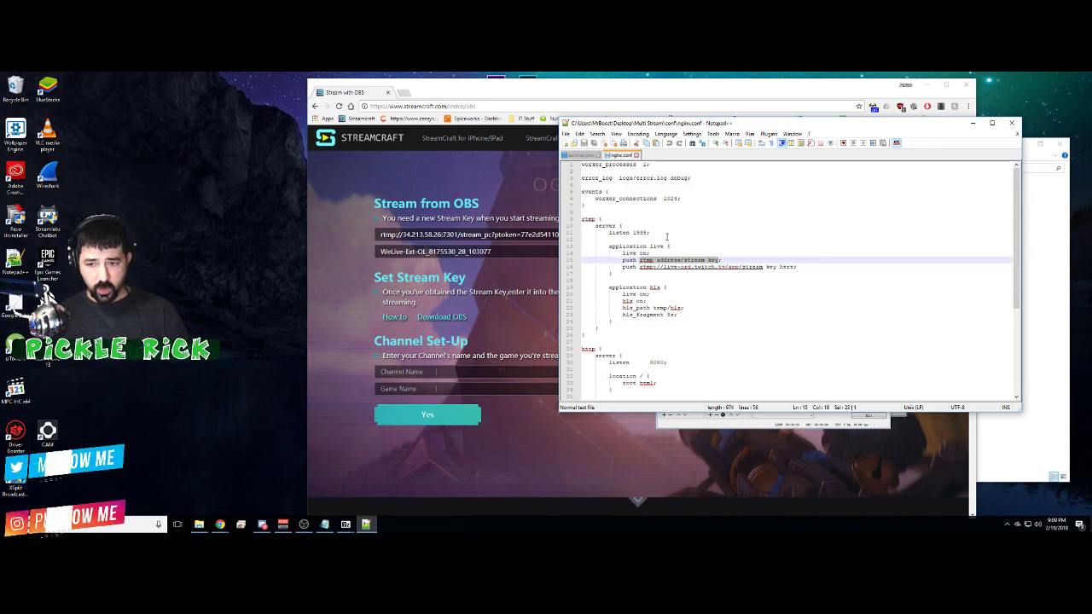
{"action": "key", "text": "ctrl+v"}
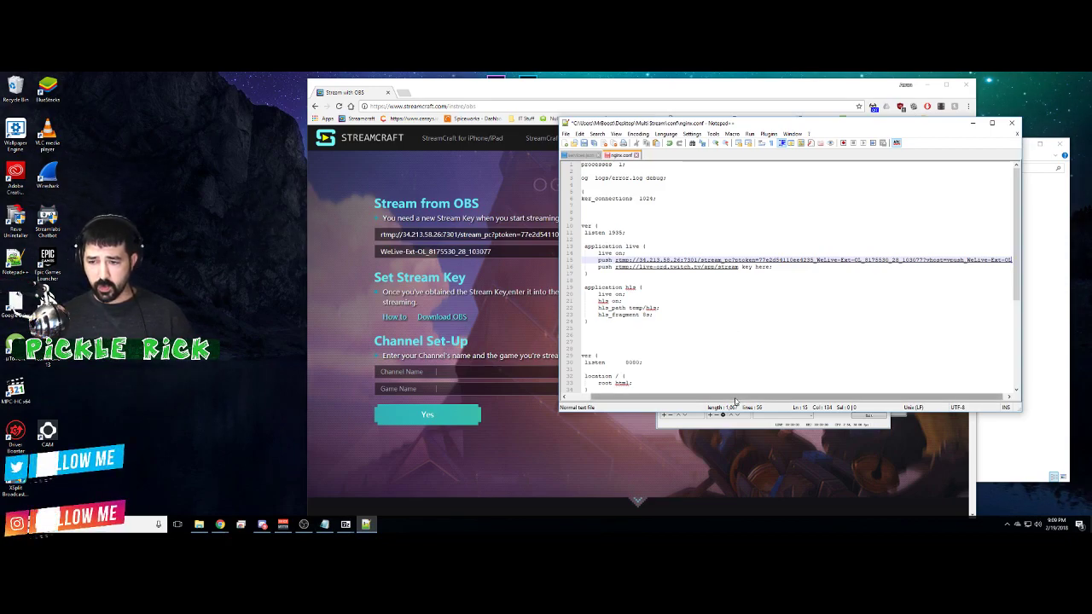
{"action": "left_click_drag", "start_coordinate": [764, 399], "coordinate": [767, 401]}
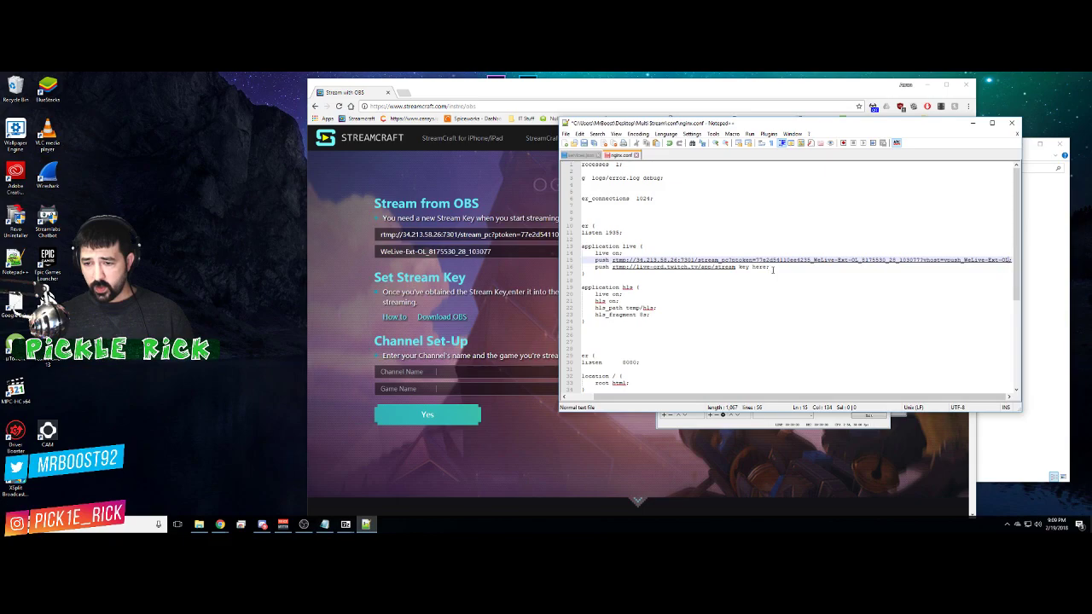
{"action": "left_click", "coordinate": [793, 266]}
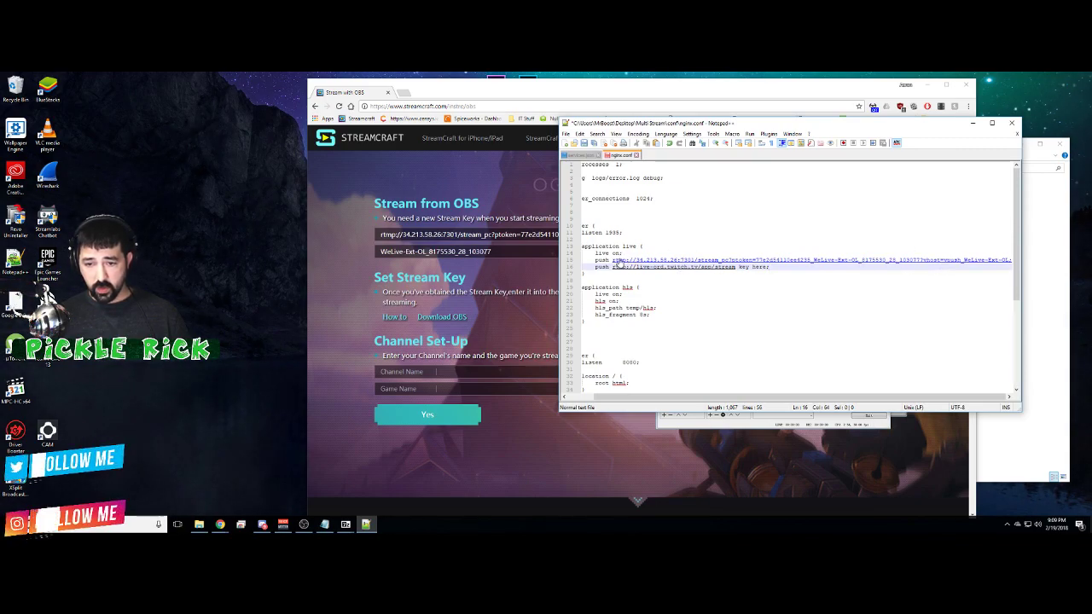
Step: Add '/' and the StreamCraft stream key after line 15's push URL, then scroll to check it
{"action": "left_click", "coordinate": [1009, 260]}
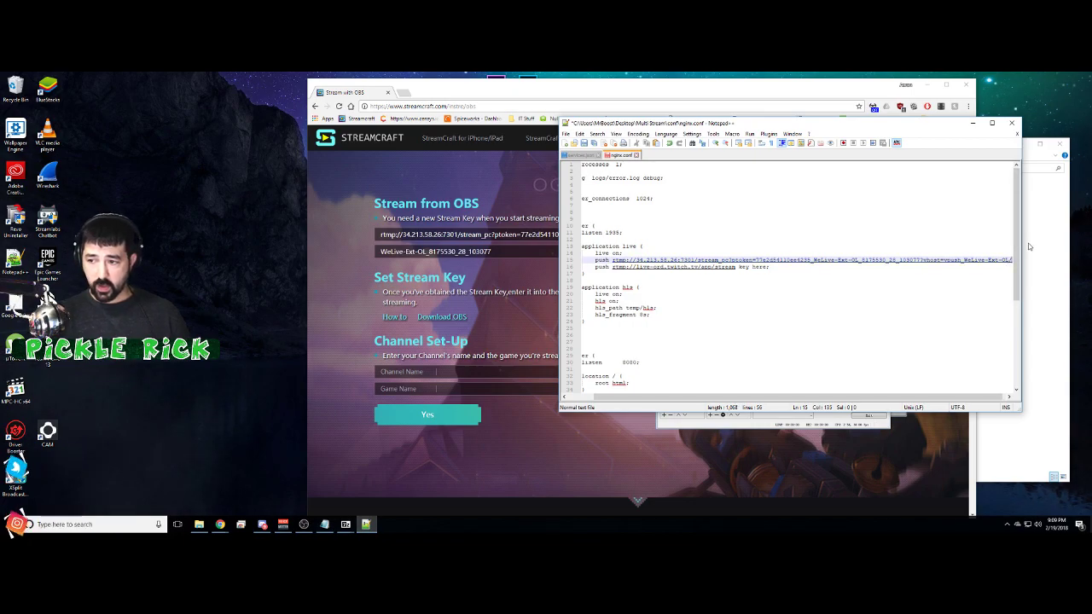
{"action": "type", "text": "/"}
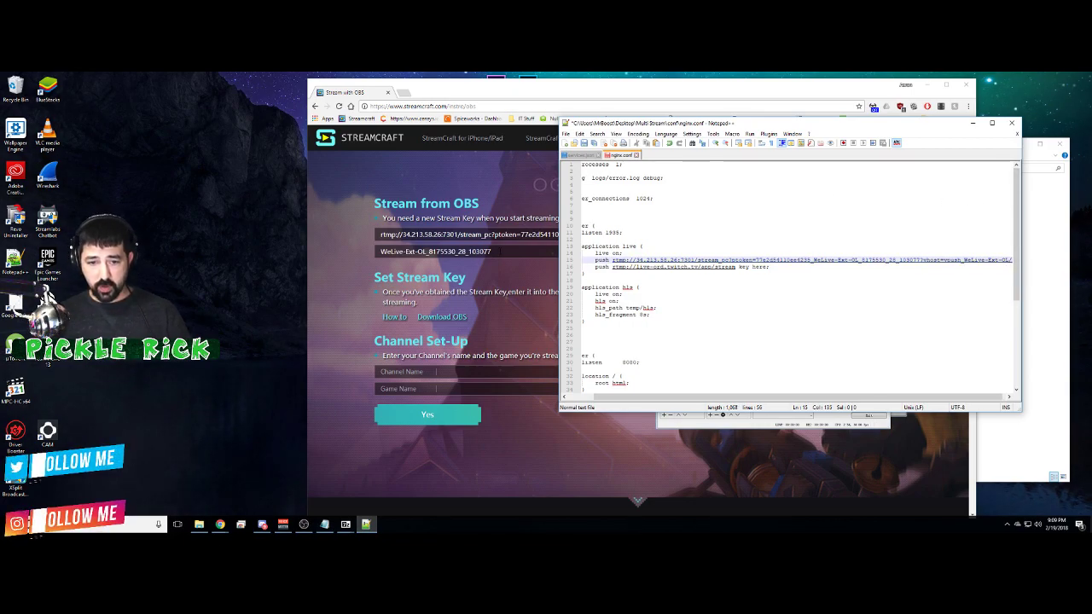
{"action": "left_click_drag", "start_coordinate": [493, 252], "coordinate": [350, 256]}
{"action": "key", "text": "ctrl+c"}
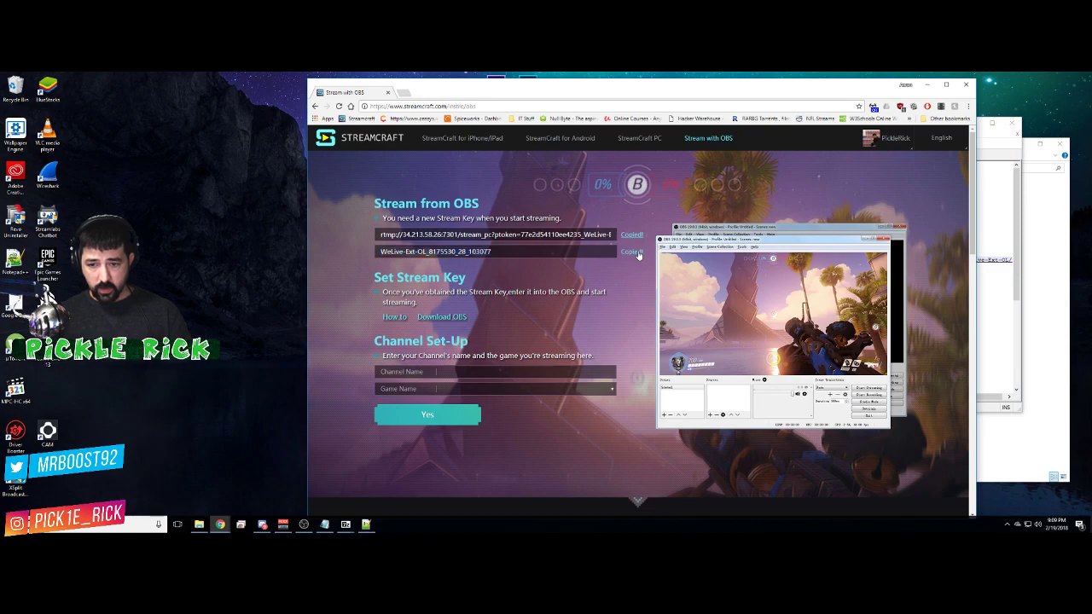
{"action": "left_click", "coordinate": [1012, 261]}
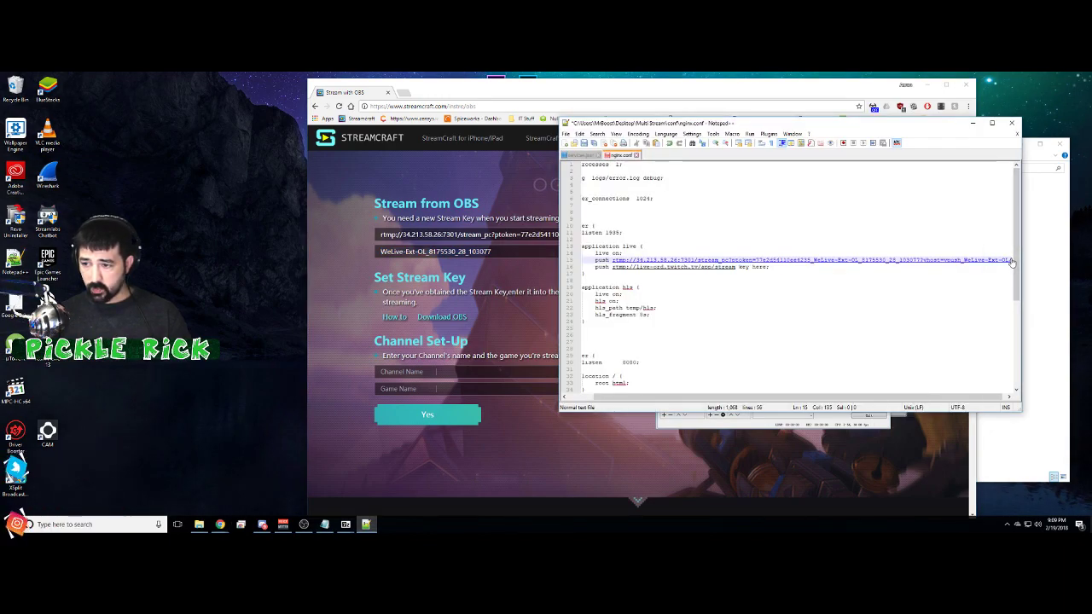
{"action": "key", "text": "ctrl+v"}
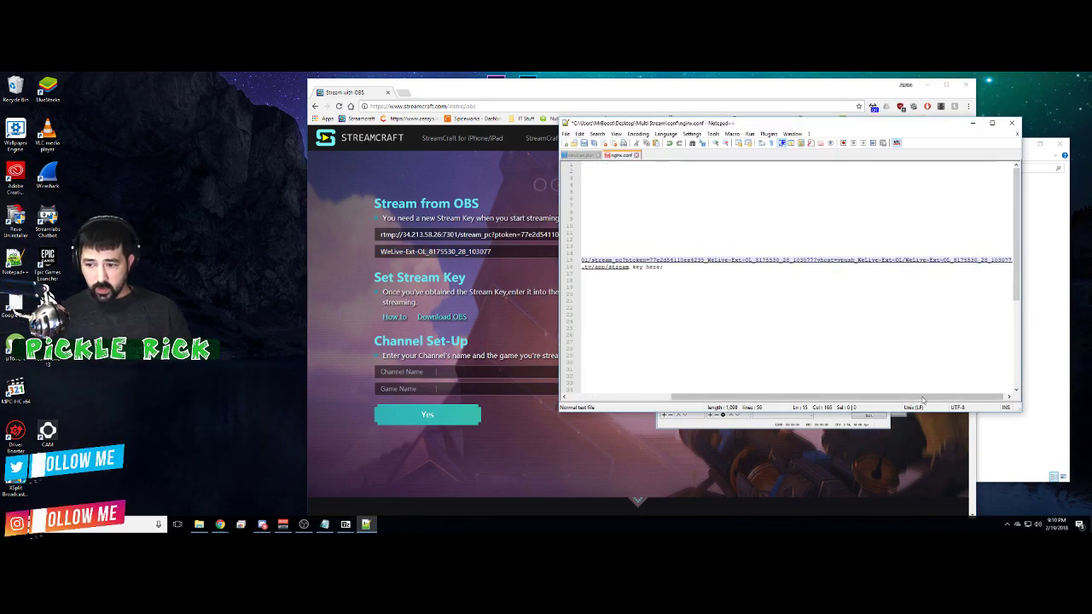
{"action": "scroll", "coordinate": [697, 341], "scroll_direction": "left", "scroll_amount": 5}
{"action": "left_click", "coordinate": [697, 341]}
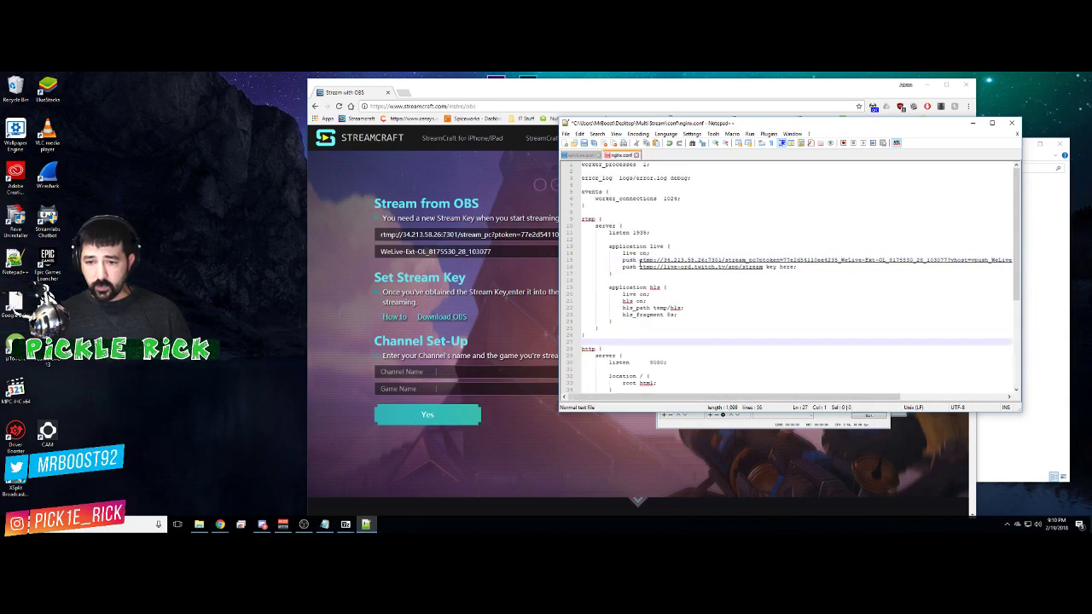
{"action": "left_click_drag", "start_coordinate": [881, 397], "coordinate": [972, 400]}
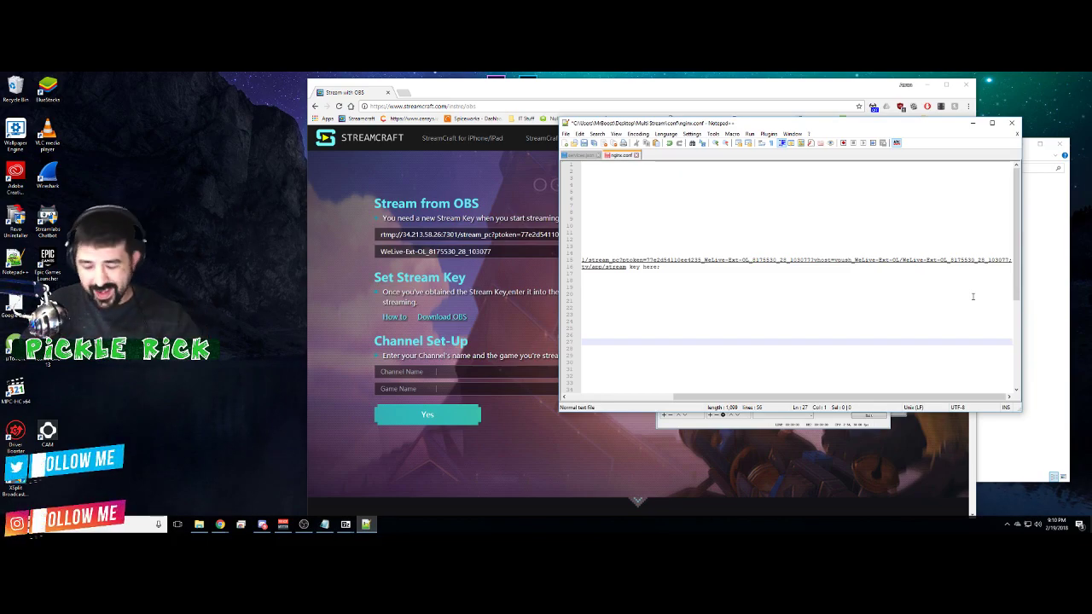
{"action": "left_click_drag", "start_coordinate": [853, 397], "coordinate": [747, 397]}
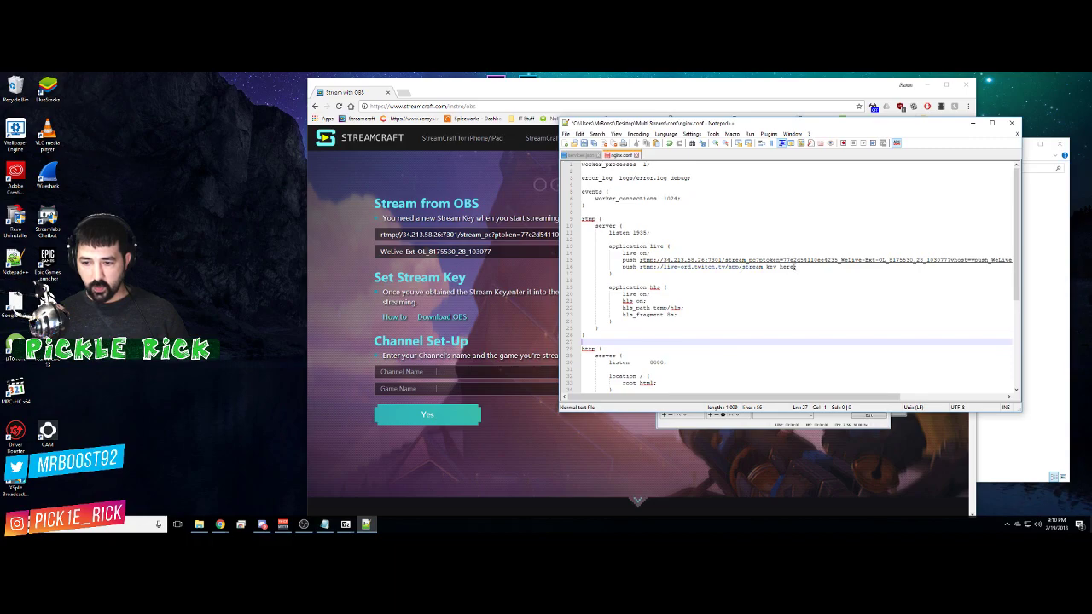
Step: Paste the Twitch stream key over 'stream key here' on line 16 and remove the stray push line
{"action": "left_click_drag", "start_coordinate": [794, 267], "coordinate": [742, 267]}
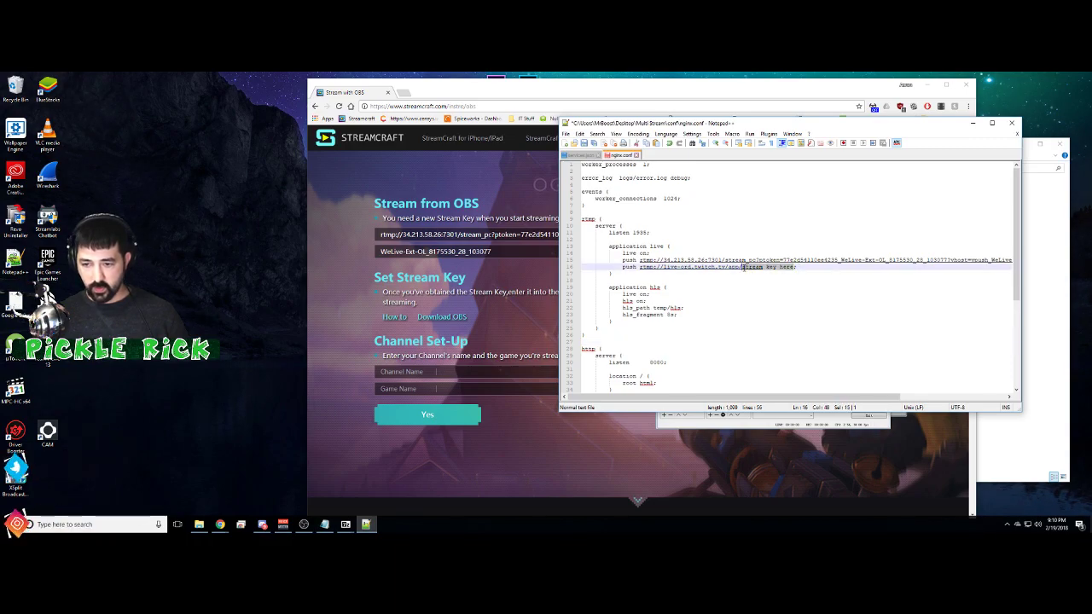
{"action": "key", "text": "ctrl+v"}
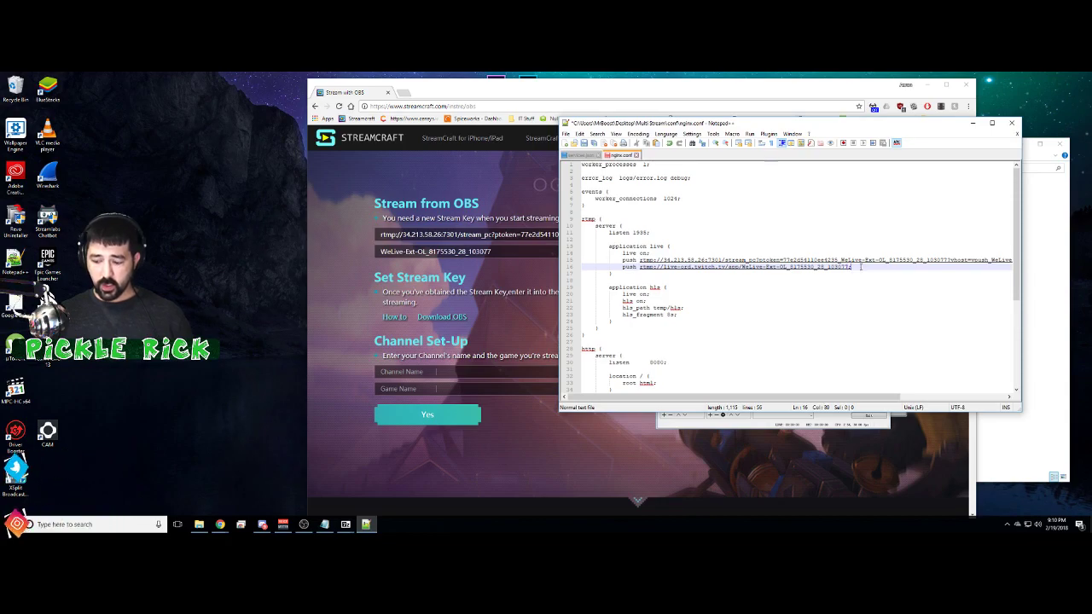
{"action": "key", "text": "Return"}
{"action": "type", "text": "push"}
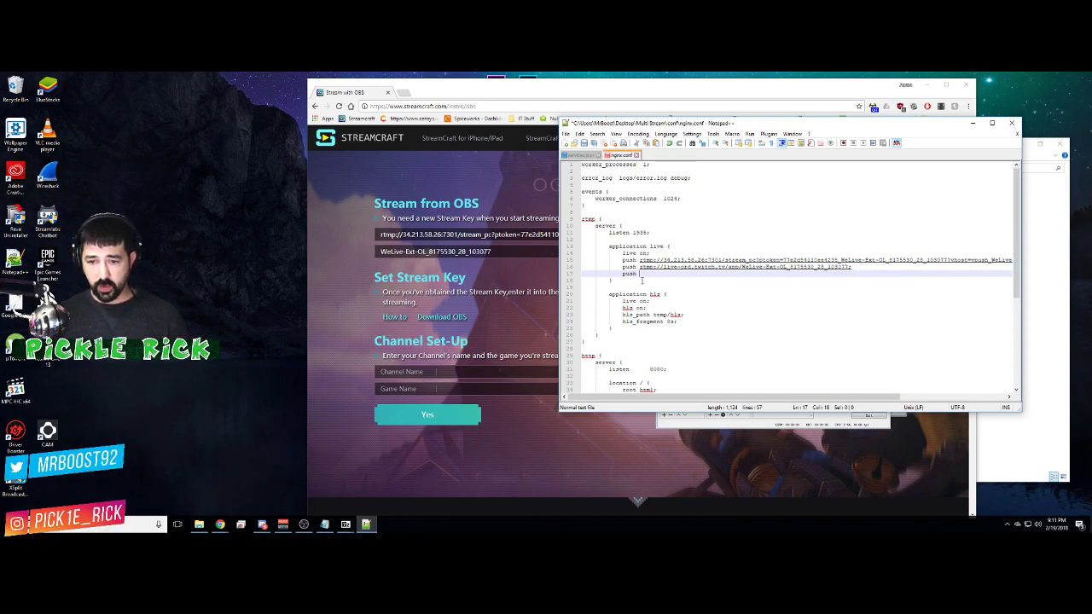
{"action": "key", "text": "BackSpace"}
{"action": "key", "text": "BackSpace"}
{"action": "key", "text": "BackSpace"}
{"action": "key", "text": "BackSpace"}
{"action": "key", "text": "BackSpace"}
{"action": "key", "text": "BackSpace"}
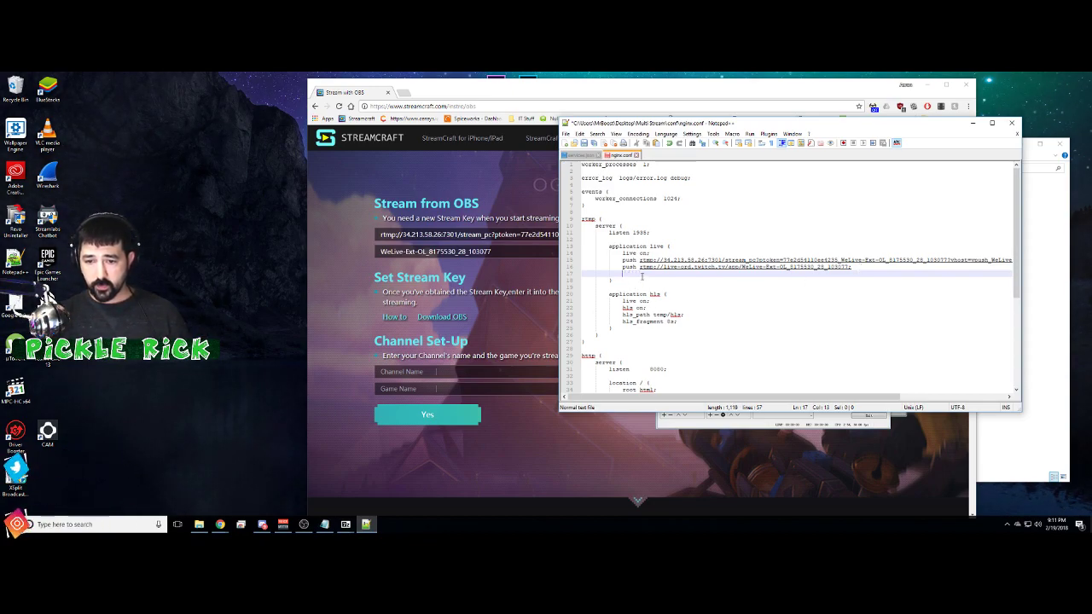
{"action": "key", "text": "BackSpace"}
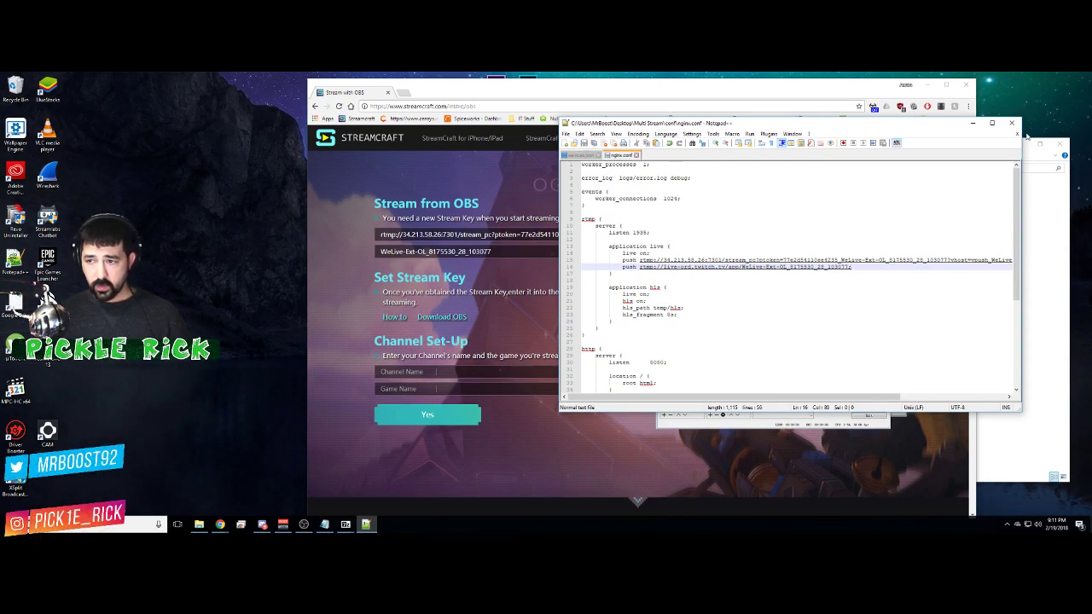
Step: Create a desktop shortcut to the Multi Stream start batch file and place it near the desktop centre
{"action": "left_click", "coordinate": [973, 126]}
{"action": "left_click", "coordinate": [946, 85]}
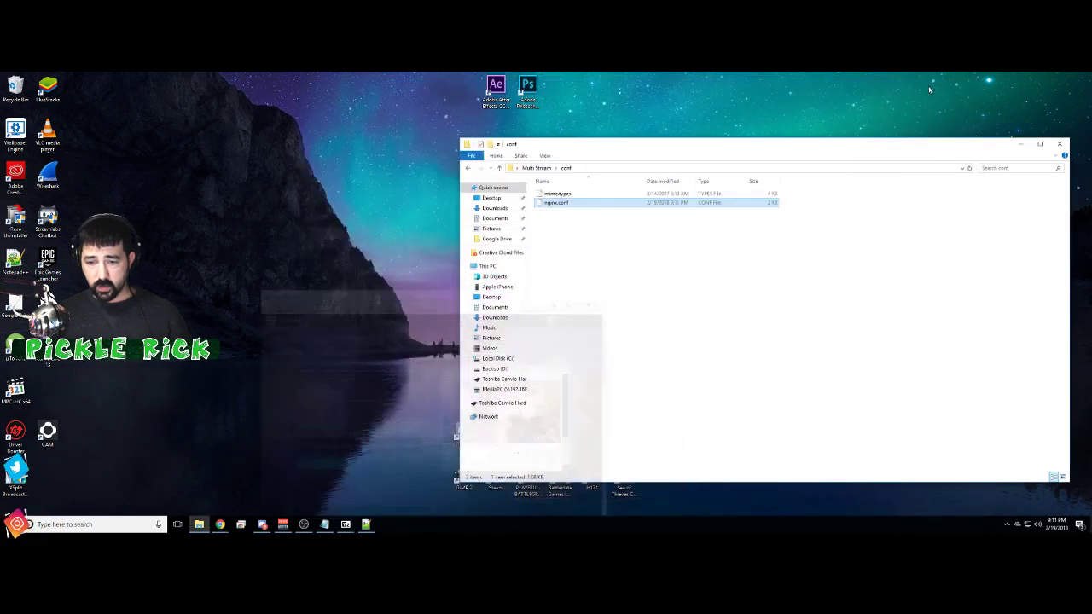
{"action": "left_click", "coordinate": [537, 168]}
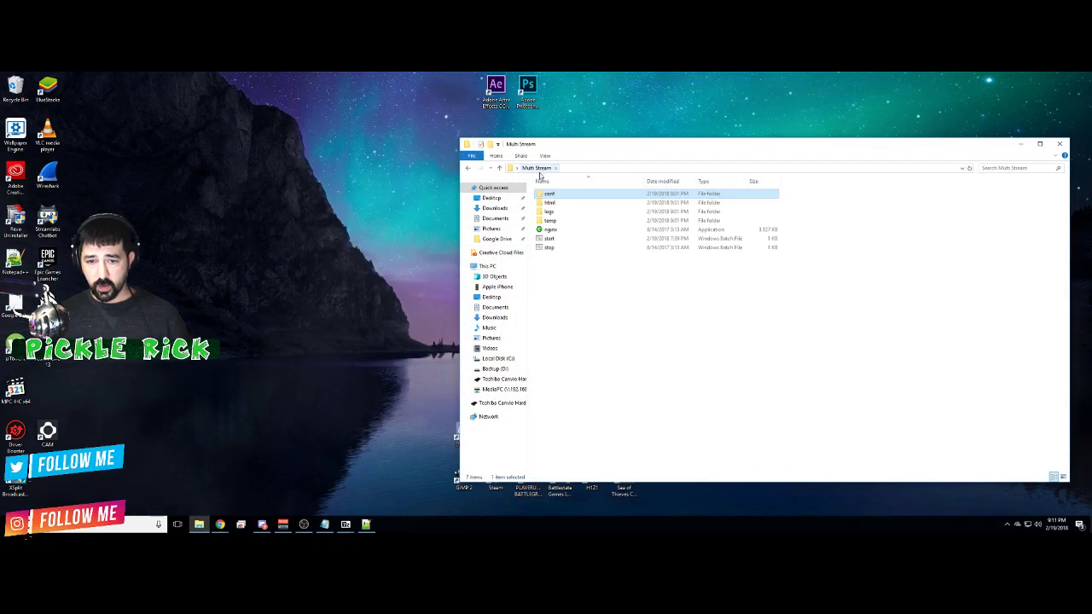
{"action": "left_click", "coordinate": [565, 242]}
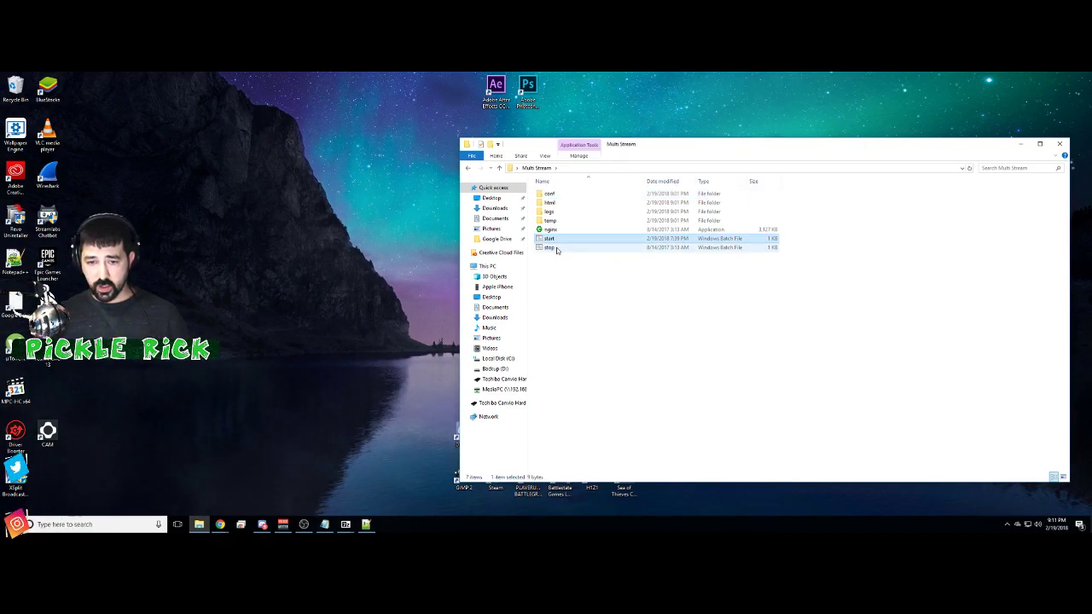
{"action": "right_click", "coordinate": [559, 241]}
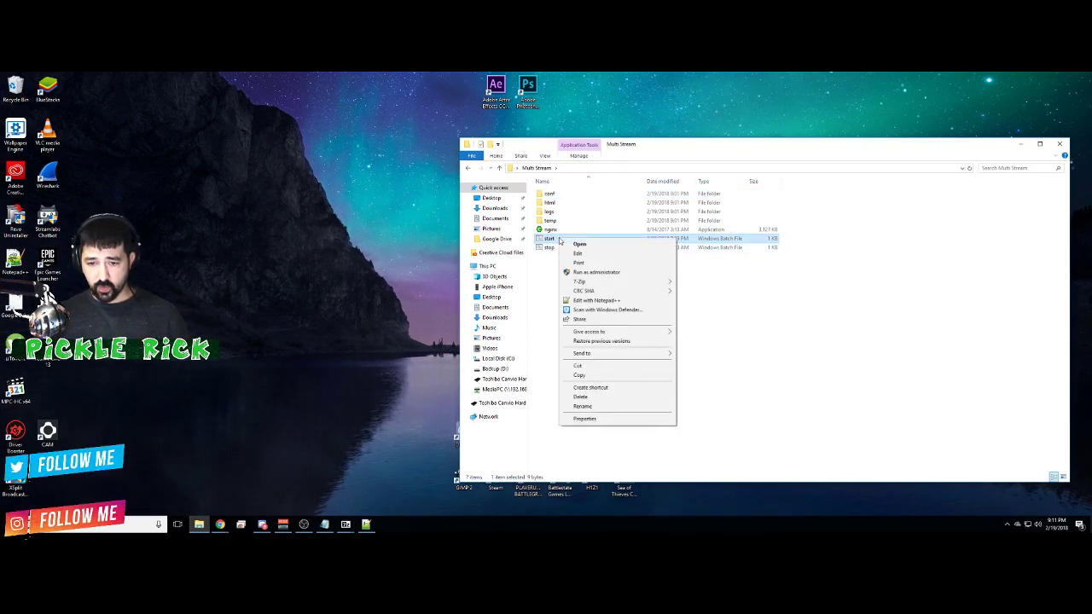
{"action": "mouse_move", "coordinate": [610, 357]}
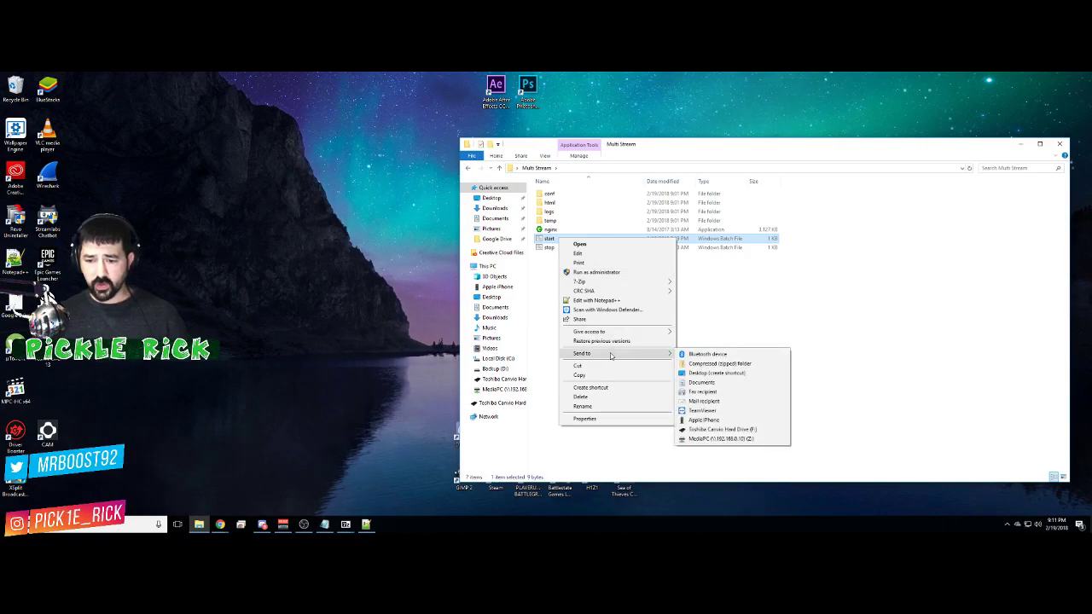
{"action": "left_click", "coordinate": [727, 376]}
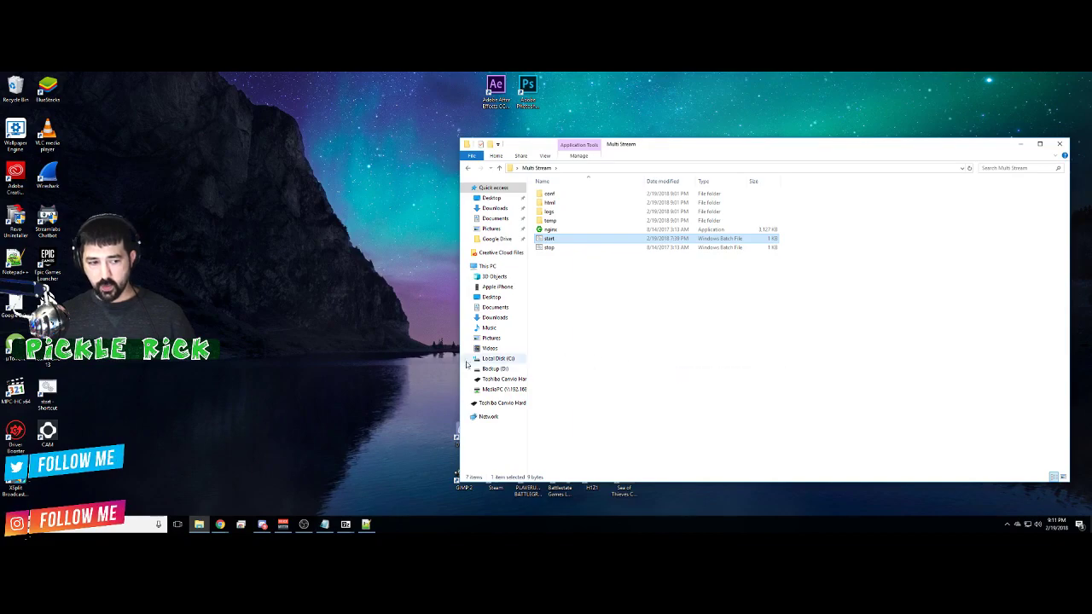
{"action": "left_click_drag", "start_coordinate": [52, 388], "coordinate": [358, 422]}
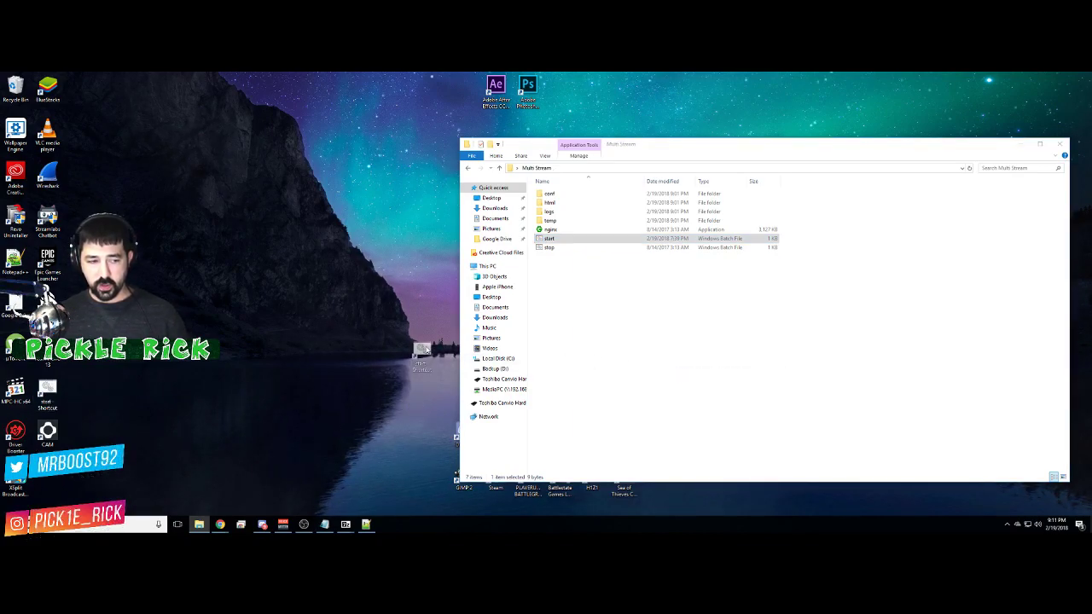
{"action": "left_click_drag", "start_coordinate": [423, 347], "coordinate": [399, 348]}
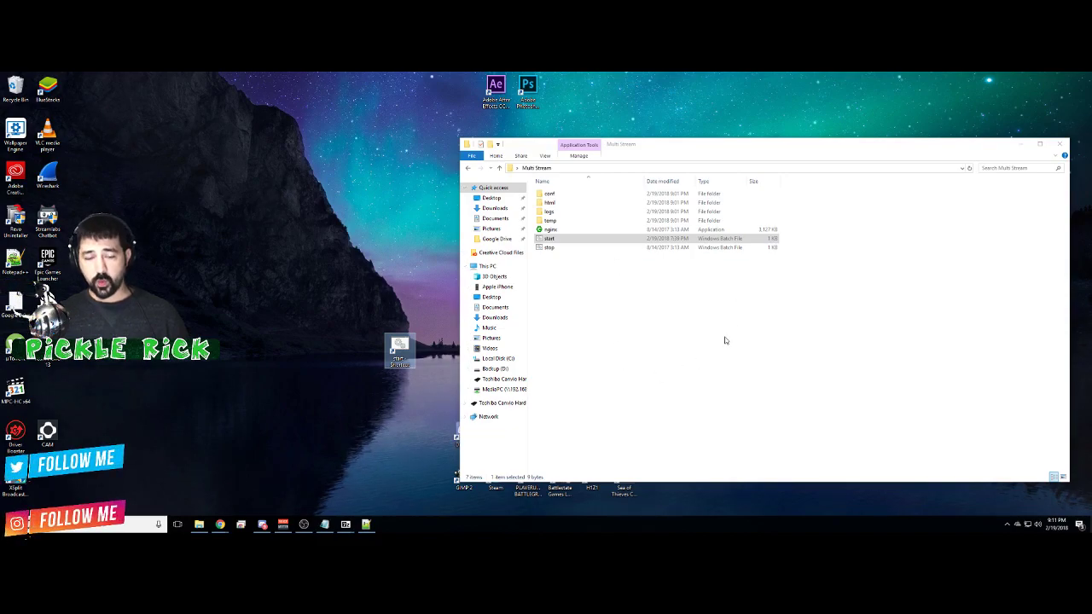
Step: Create a desktop shortcut to conf\nginx.conf and place it beside the start shortcut
{"action": "double_click", "coordinate": [553, 194]}
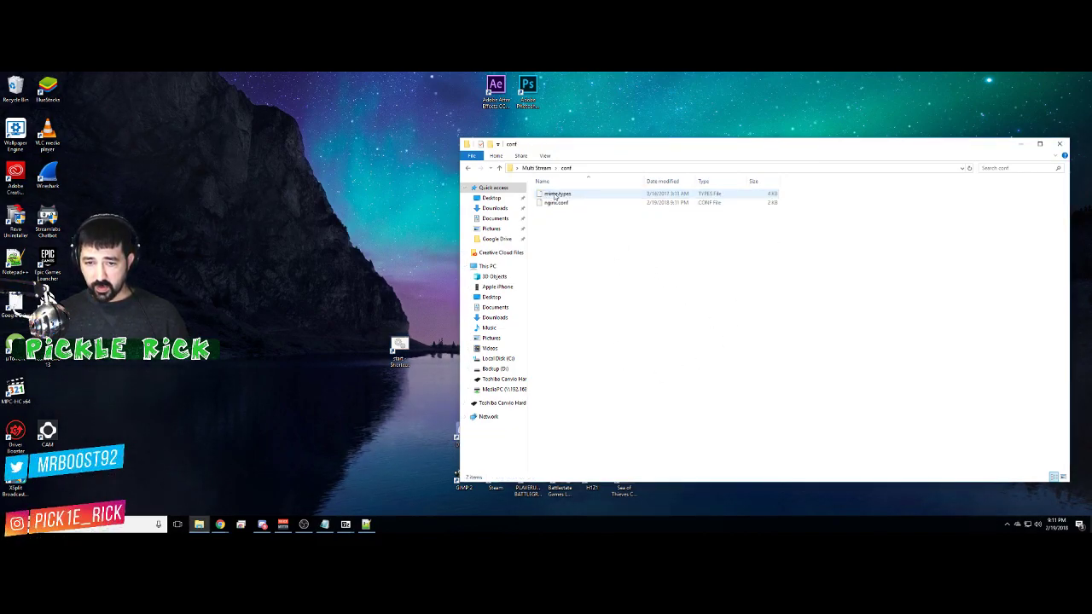
{"action": "left_click", "coordinate": [561, 205]}
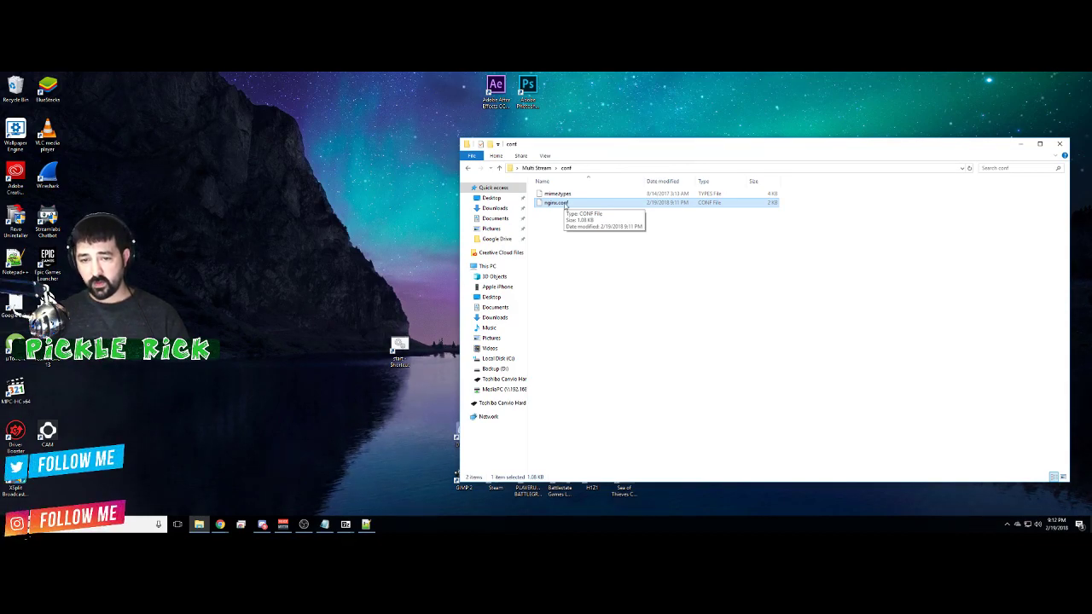
{"action": "right_click", "coordinate": [566, 208]}
{"action": "mouse_move", "coordinate": [597, 291]}
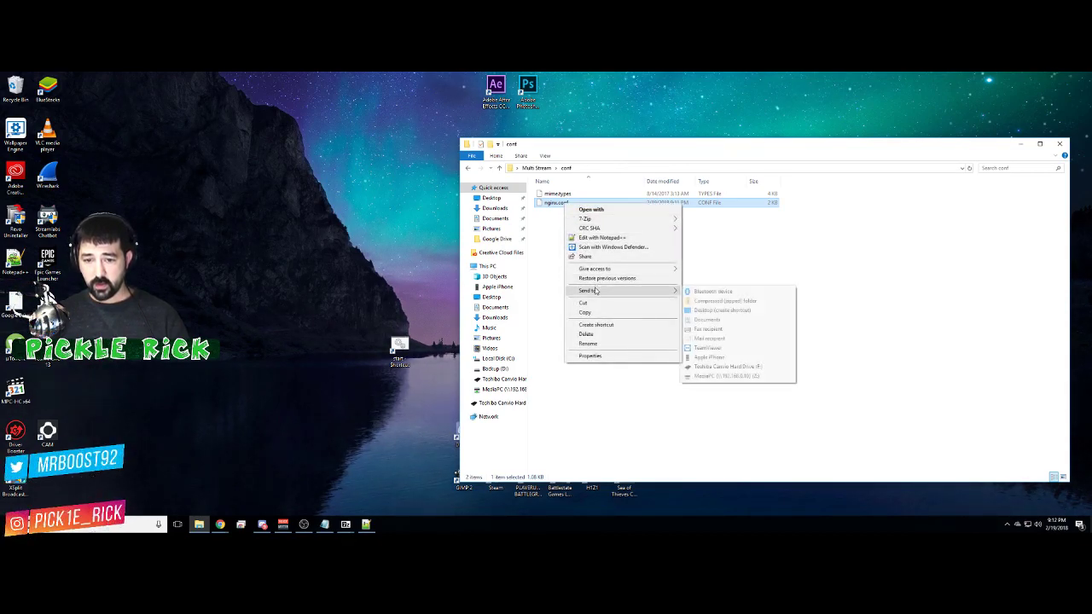
{"action": "left_click", "coordinate": [702, 311]}
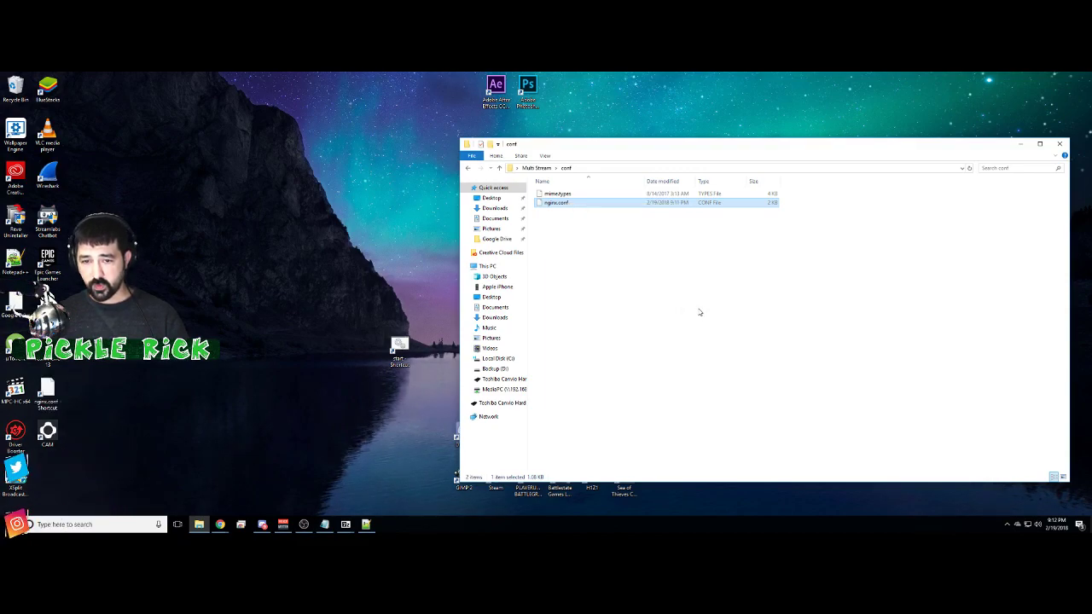
{"action": "left_click_drag", "start_coordinate": [47, 394], "coordinate": [399, 309]}
Step: Create a desktop shortcut to the stop batch file in Multi Stream
{"action": "left_click", "coordinate": [537, 168]}
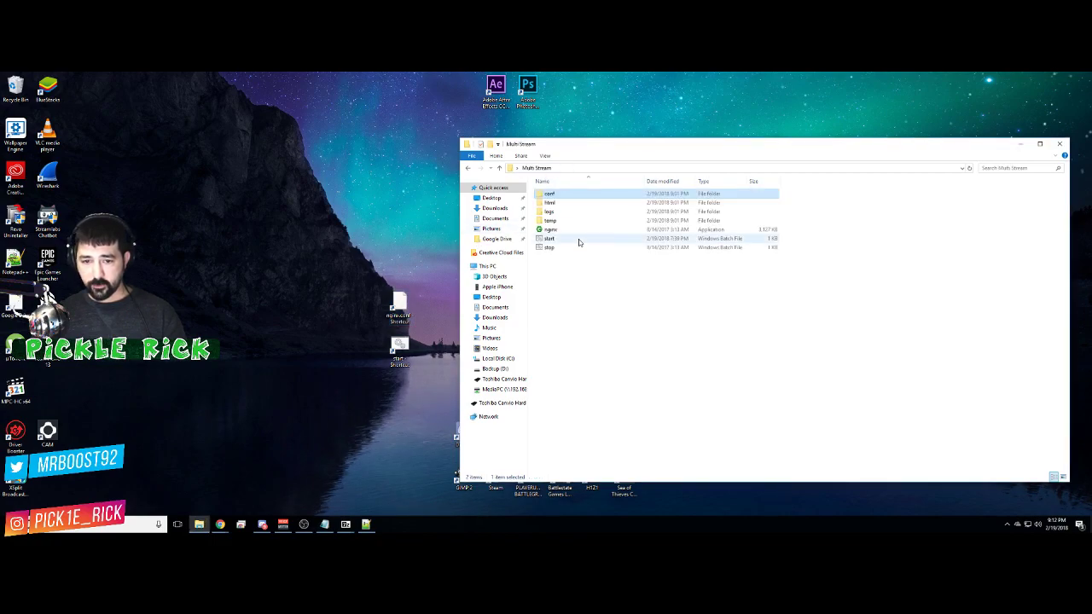
{"action": "right_click", "coordinate": [550, 248]}
{"action": "mouse_move", "coordinate": [622, 360]}
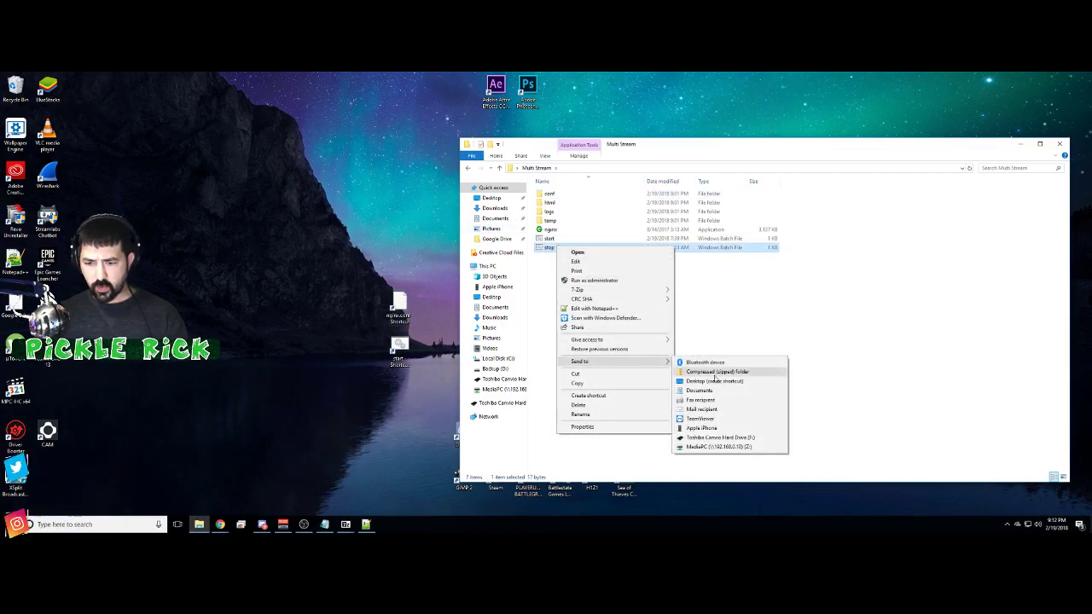
{"action": "left_click", "coordinate": [717, 384]}
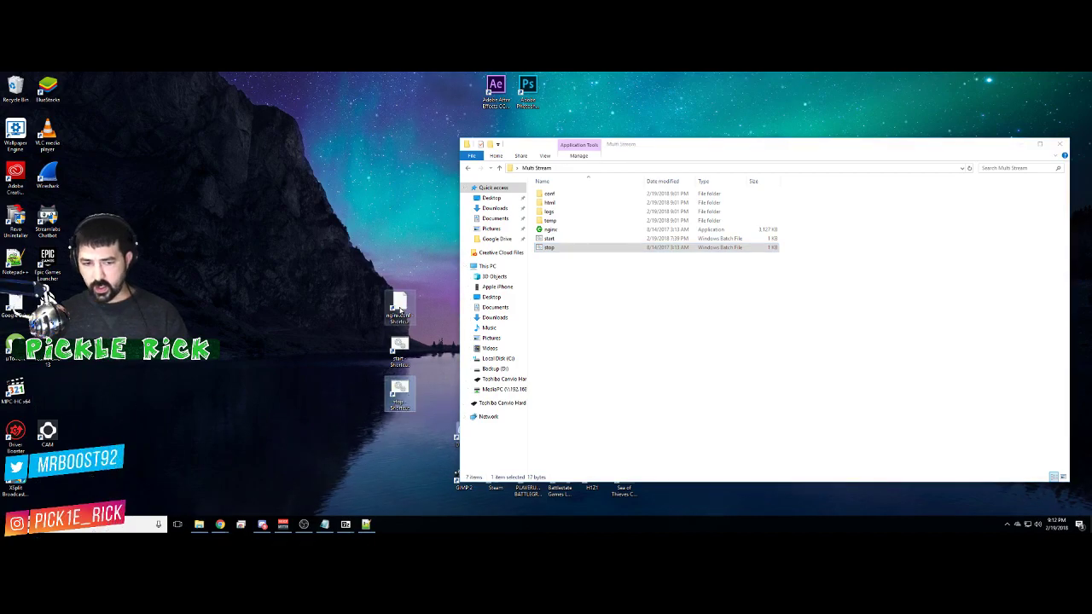
Step: Test the nginx.conf shortcut by opening it in Notepad++, then close the editor
{"action": "right_click", "coordinate": [399, 309]}
{"action": "left_click", "coordinate": [438, 352]}
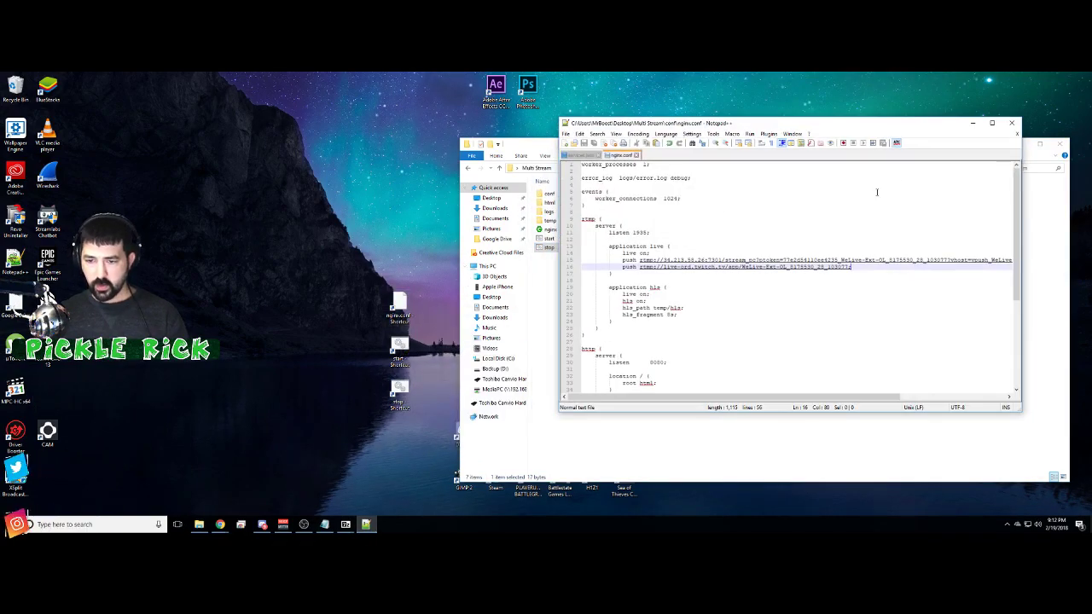
{"action": "left_click", "coordinate": [977, 127]}
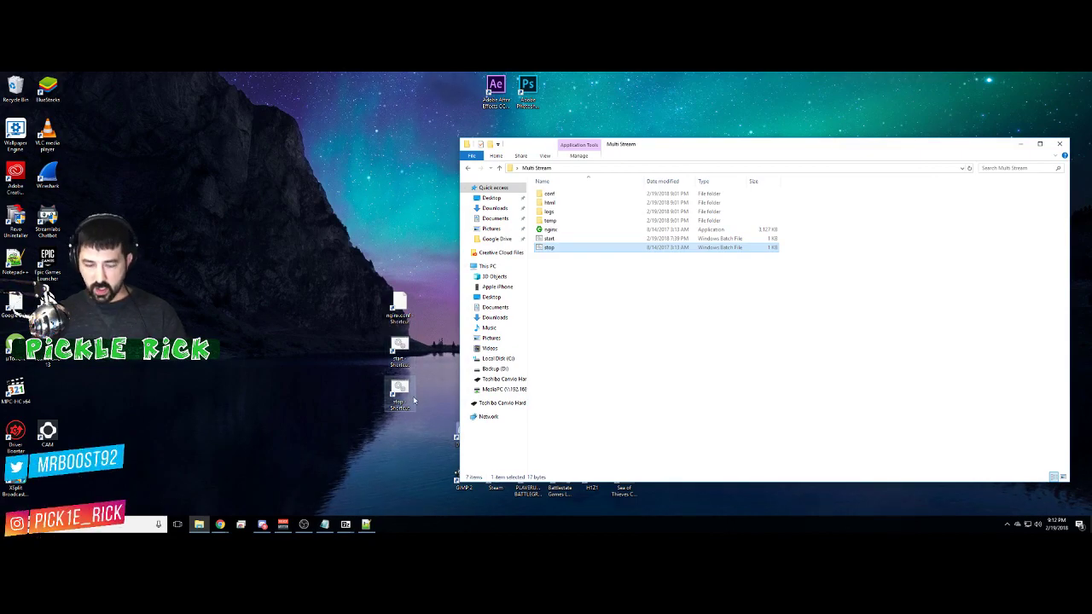
Step: Clear the desktop and drag the OBS Studio window from the left monitor to the main screen's centre
{"action": "left_click", "coordinate": [1023, 145]}
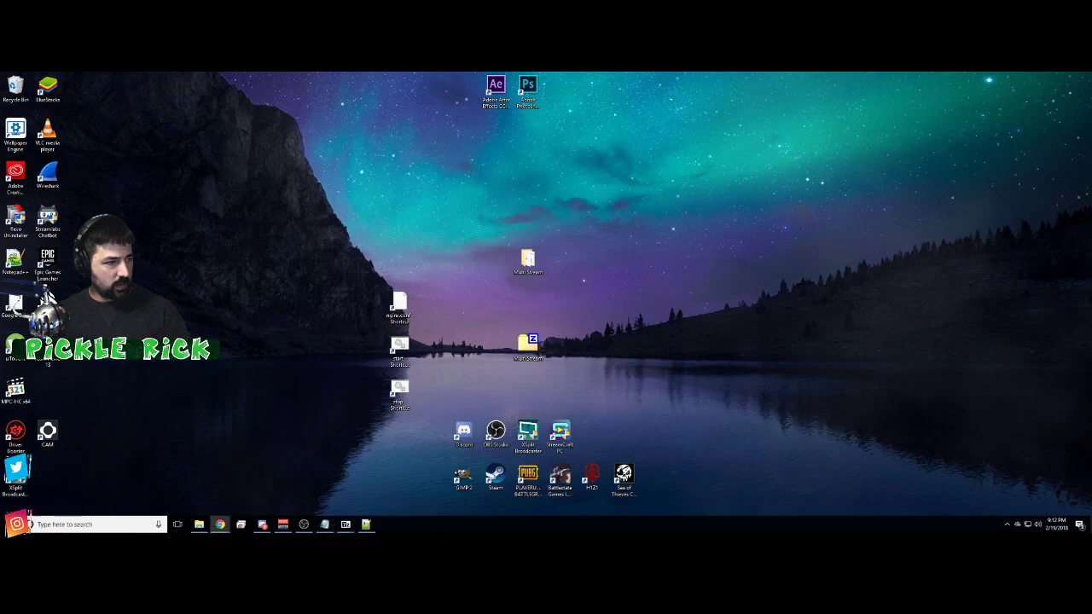
{"action": "left_click", "coordinate": [365, 524]}
{"action": "left_click_drag", "start_coordinate": [789, 123], "coordinate": [451, 124]}
{"action": "key", "text": "super+d"}
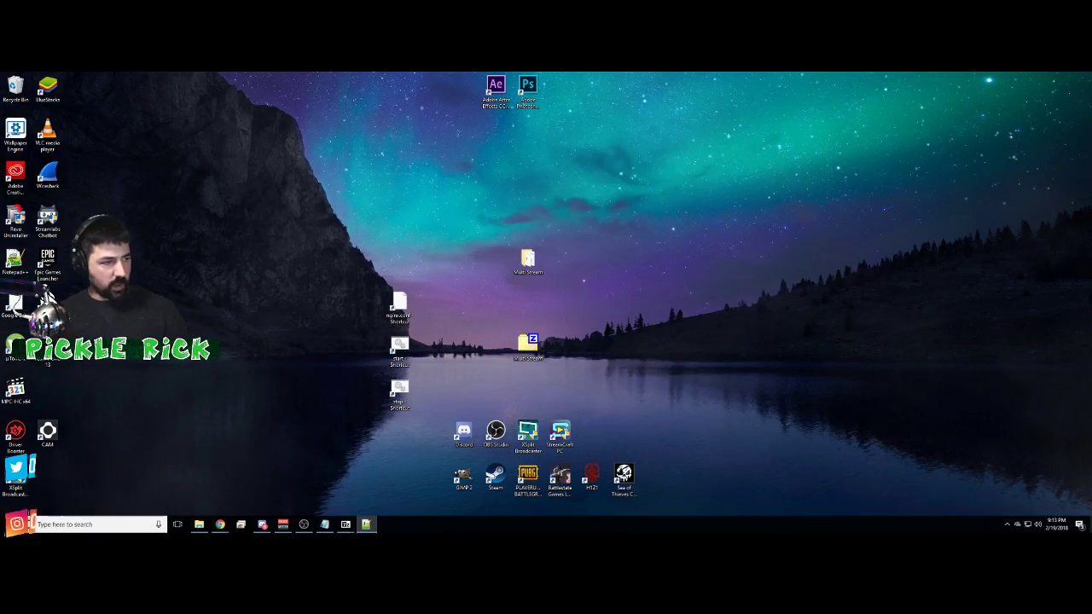
{"action": "left_click_drag", "start_coordinate": [30, 150], "coordinate": [558, 131]}
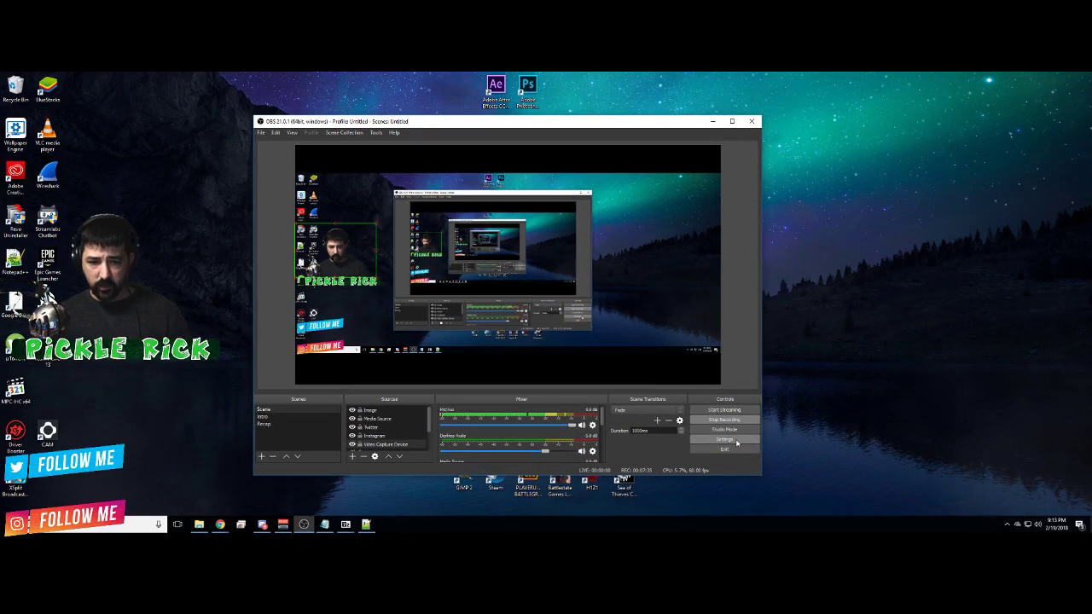
Step: Confirm OBS streams to the Custom server rtmp://127.0.0.1/live and save the settings with OK
{"action": "left_click", "coordinate": [737, 440]}
{"action": "left_click_drag", "start_coordinate": [533, 143], "coordinate": [627, 133]}
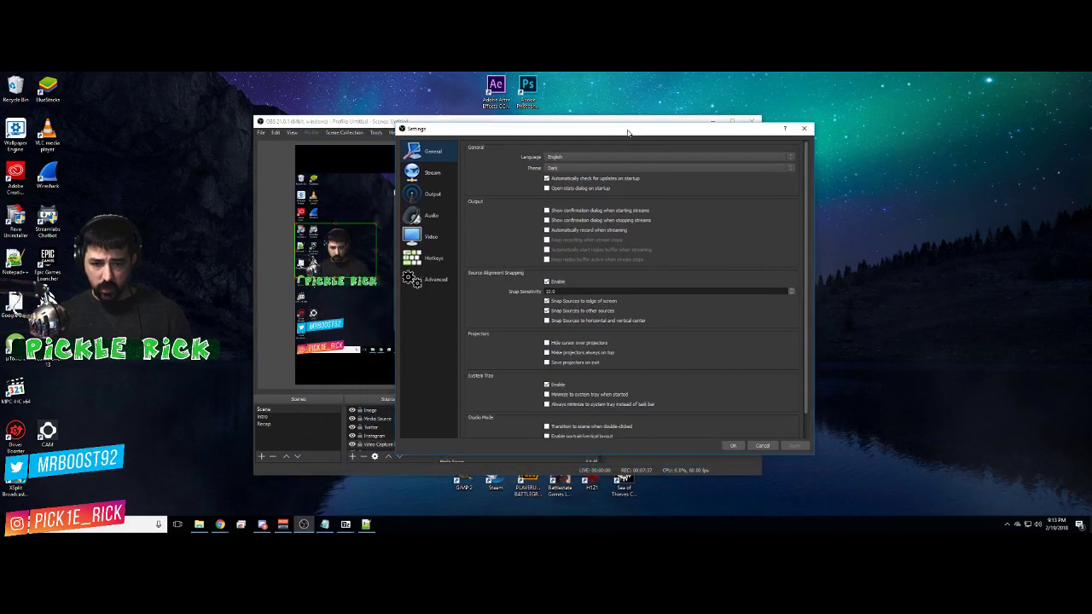
{"action": "left_click", "coordinate": [421, 177]}
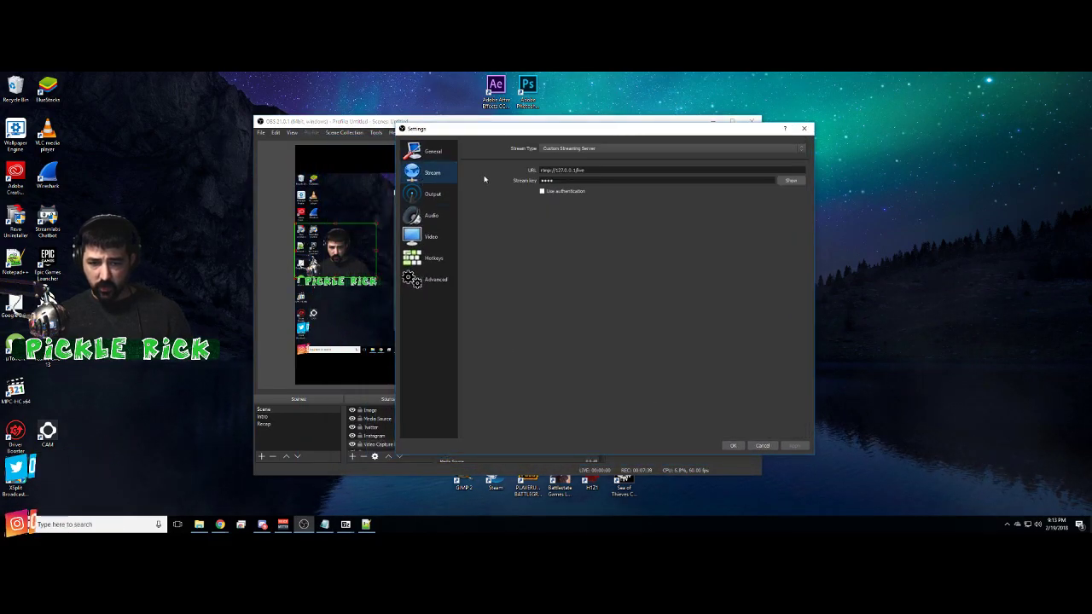
{"action": "left_click_drag", "start_coordinate": [586, 169], "coordinate": [540, 170]}
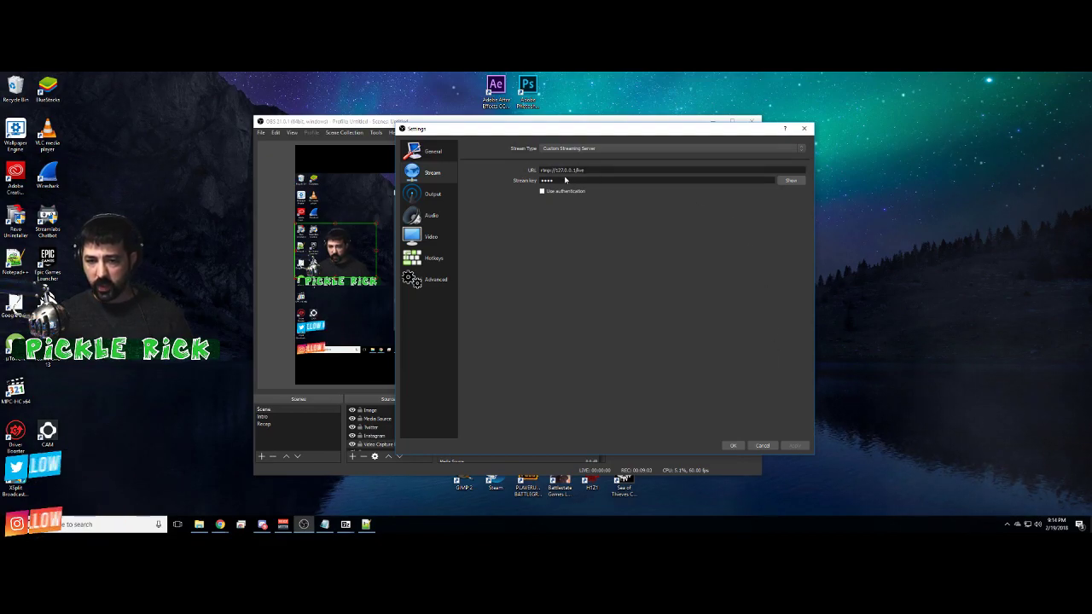
{"action": "left_click", "coordinate": [730, 446]}
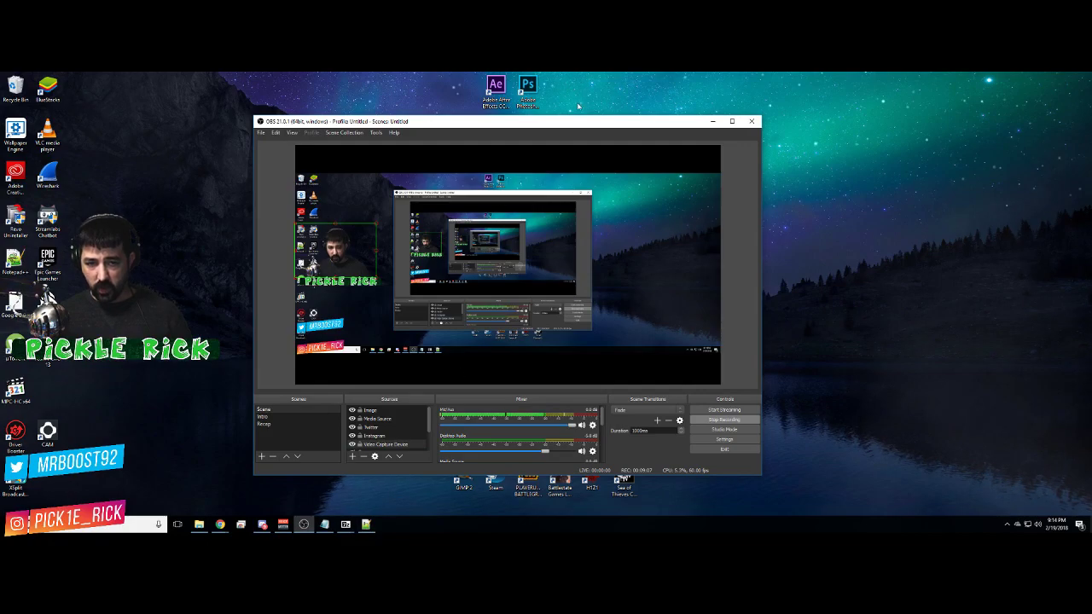
Step: Launch the nginx relay from the start shortcut, allow it through the firewall, and move OBS aside
{"action": "left_click_drag", "start_coordinate": [579, 125], "coordinate": [886, 123]}
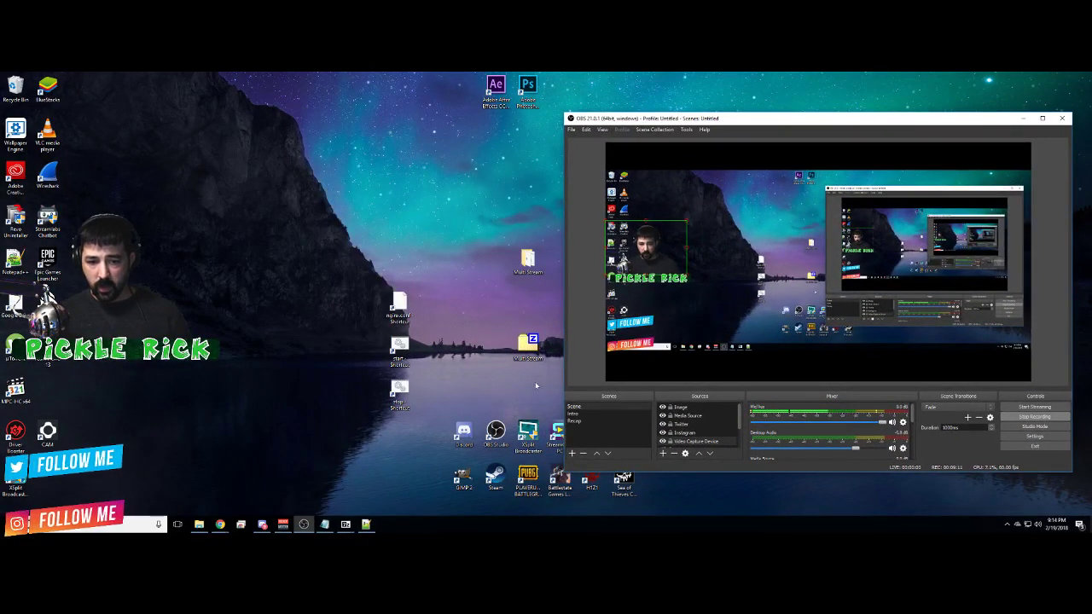
{"action": "double_click", "coordinate": [398, 350]}
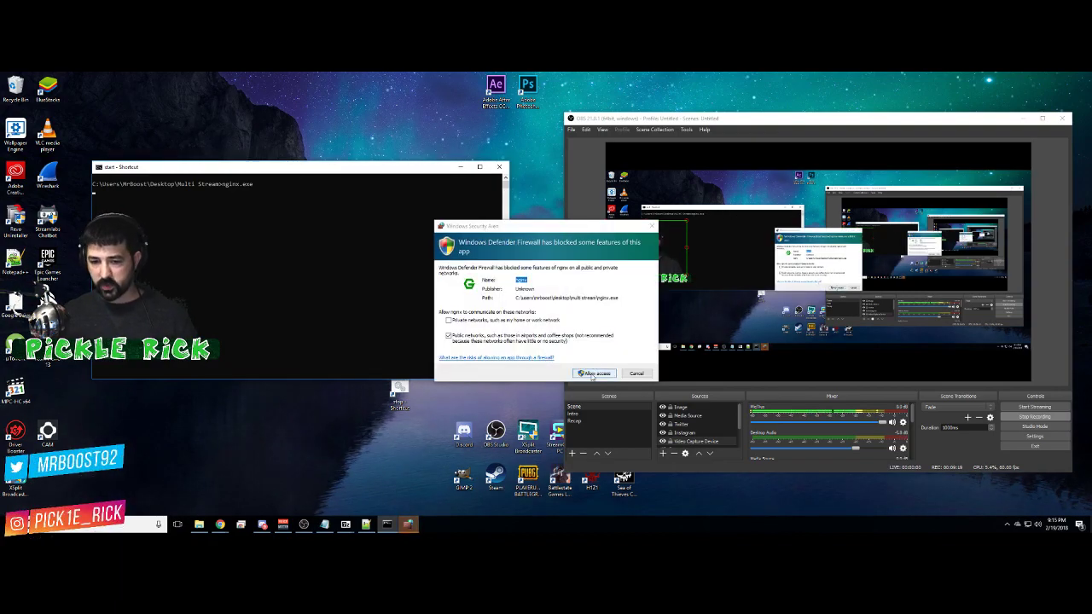
{"action": "left_click", "coordinate": [592, 374]}
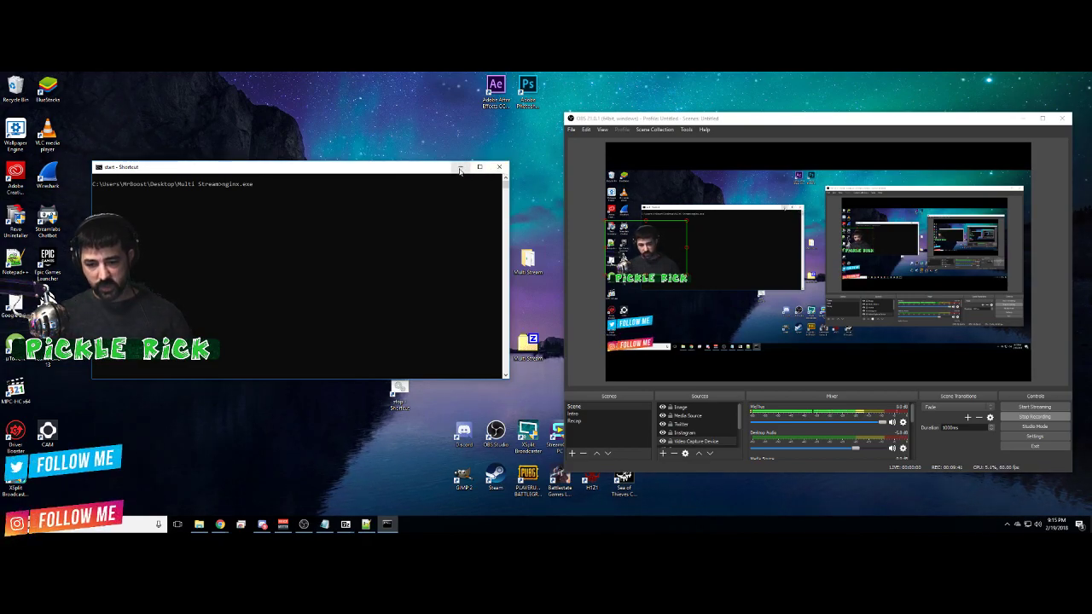
{"action": "left_click", "coordinate": [494, 171]}
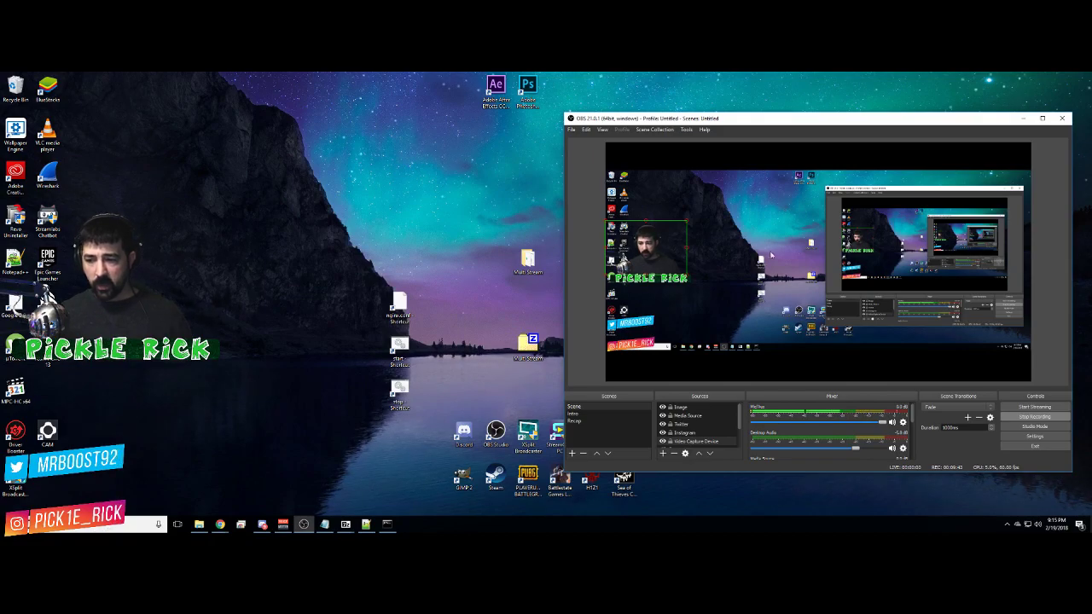
{"action": "left_click_drag", "start_coordinate": [917, 124], "coordinate": [694, 120]}
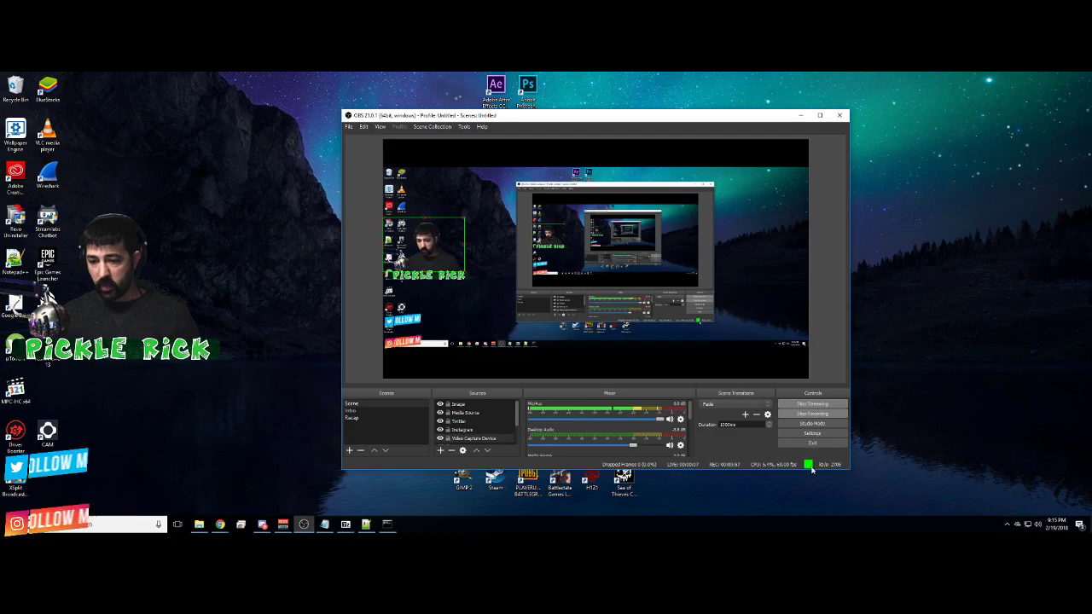
{"action": "left_click_drag", "start_coordinate": [670, 120], "coordinate": [0, 90]}
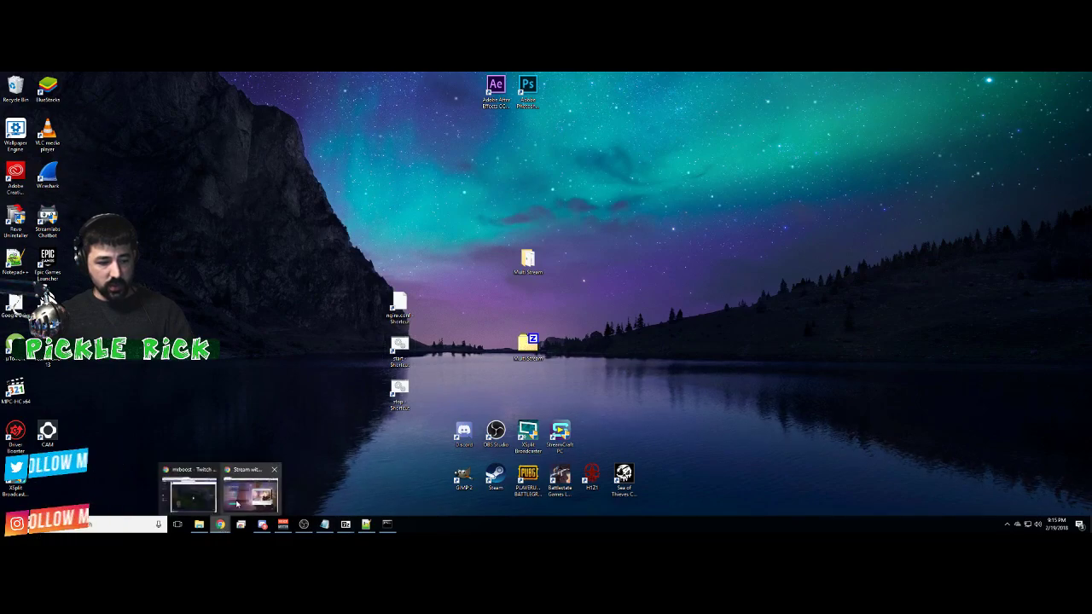
Step: Bring the Chrome windows forward to check the Twitch stream
{"action": "left_click", "coordinate": [236, 499]}
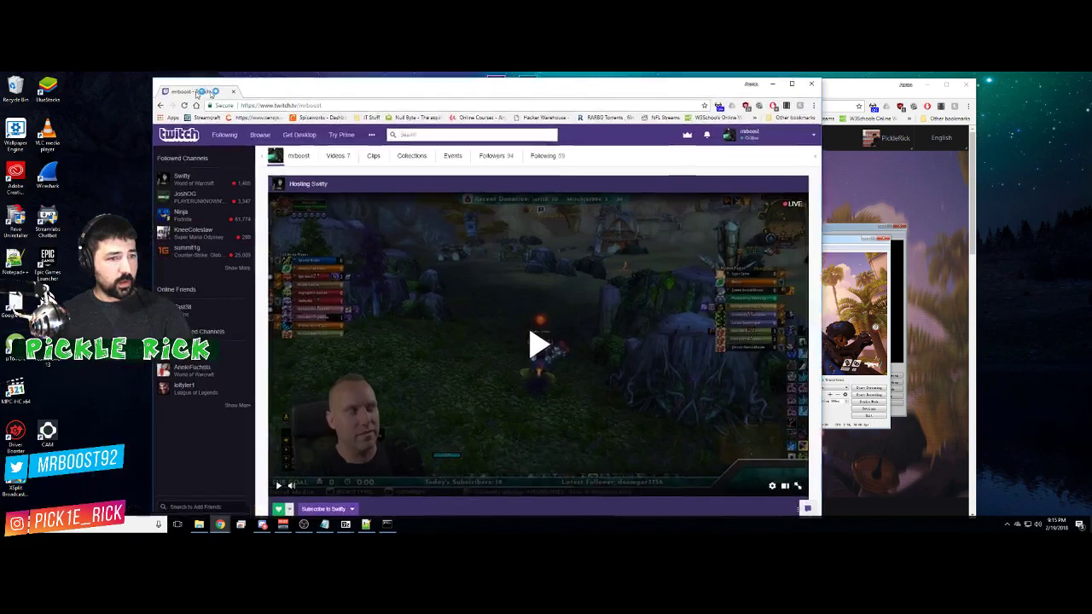
{"action": "left_click_drag", "start_coordinate": [156, 88], "coordinate": [312, 96]}
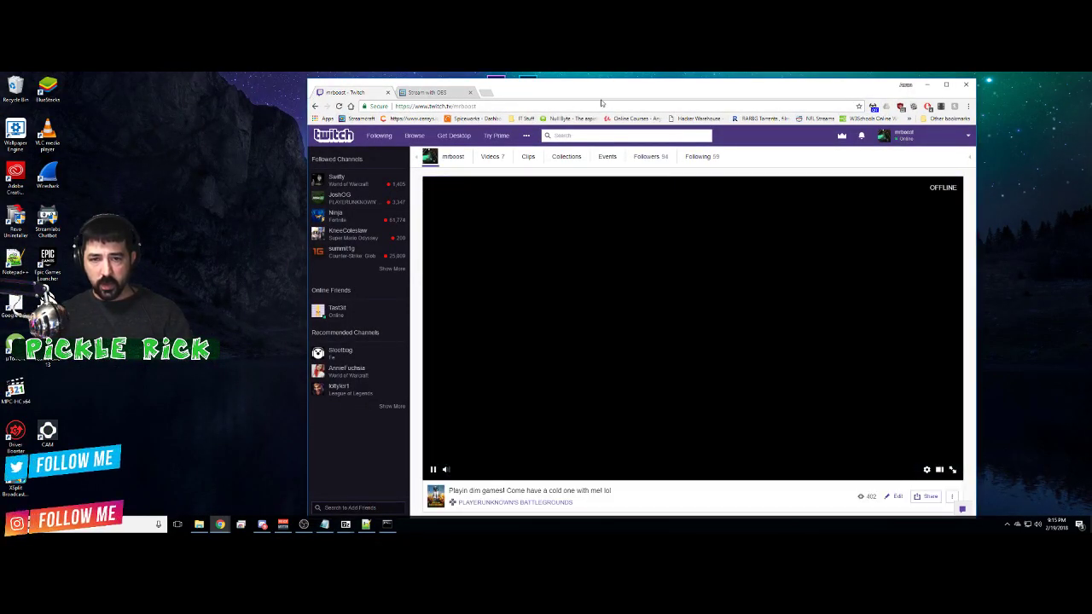
{"action": "left_click_drag", "start_coordinate": [604, 92], "coordinate": [588, 90]}
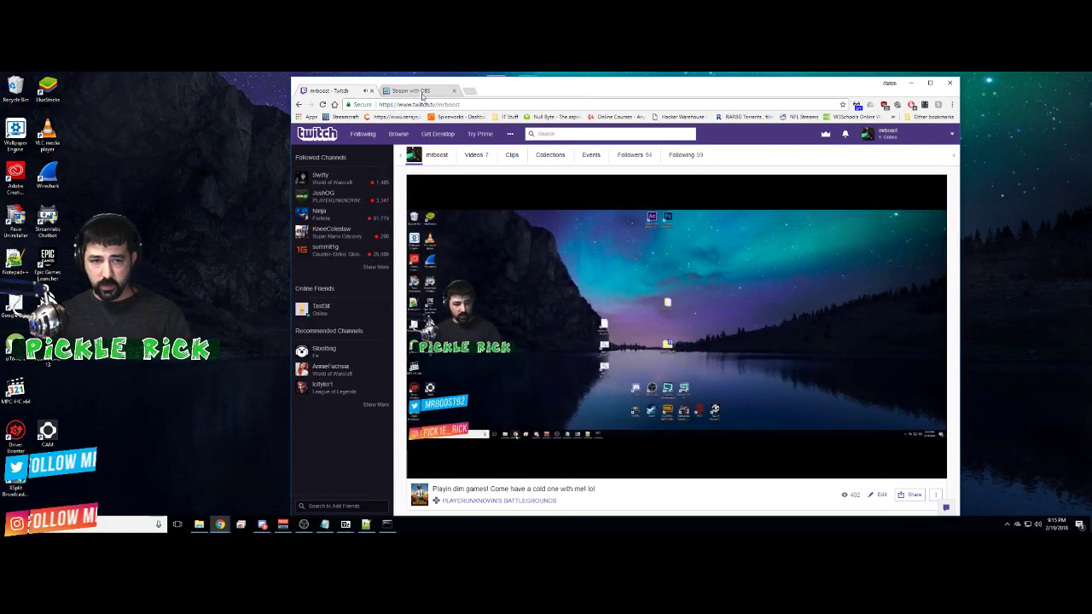
Step: Load the pasted StreamCraft channel video URL in the Stream with OBS tab, then play and pause it
{"action": "left_click", "coordinate": [419, 91]}
{"action": "left_click", "coordinate": [454, 104]}
{"action": "type", "text": "m.streamcraft.com/views/video.html?roomid=8175530&lang=en"}
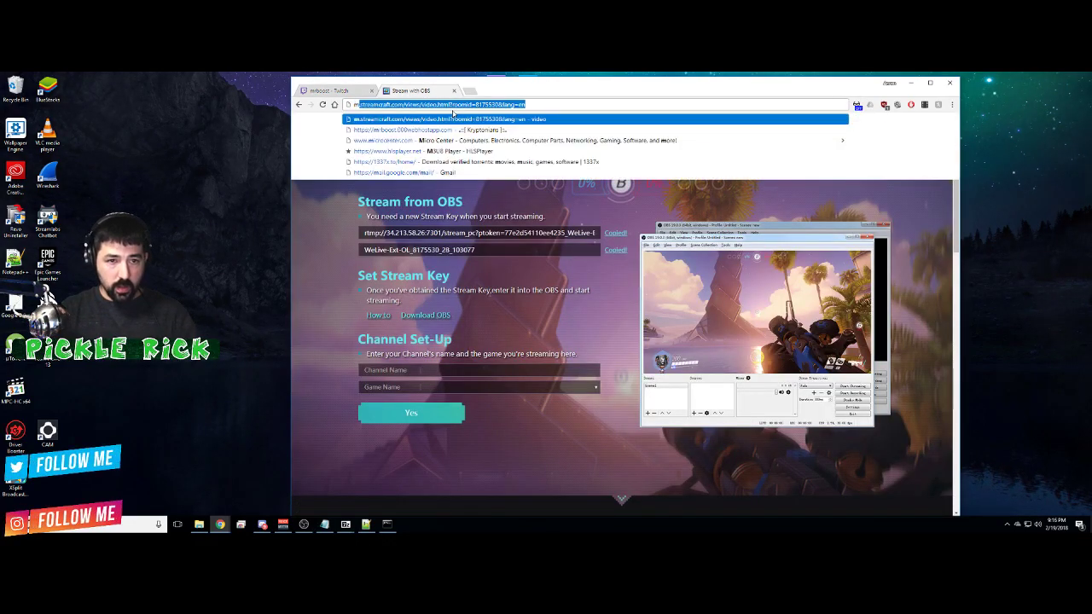
{"action": "key", "text": "Return"}
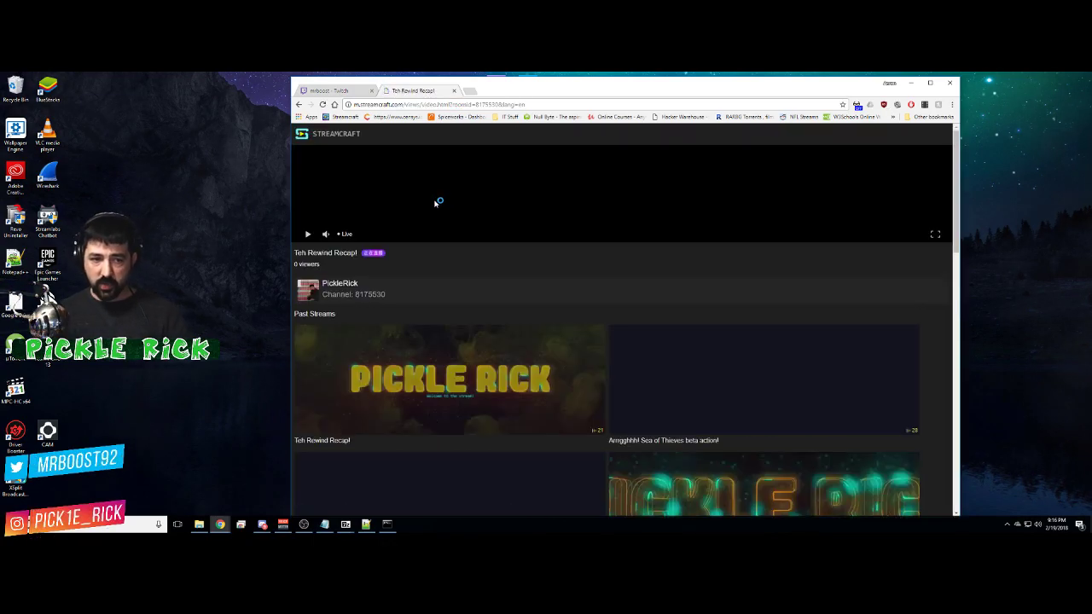
{"action": "left_click", "coordinate": [308, 234]}
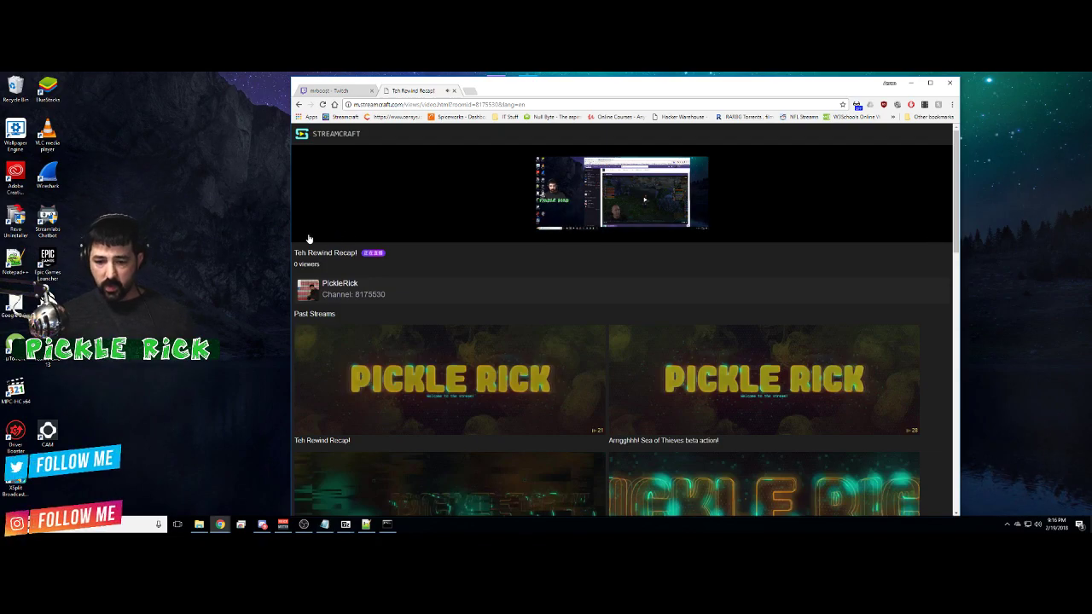
{"action": "left_click", "coordinate": [309, 234]}
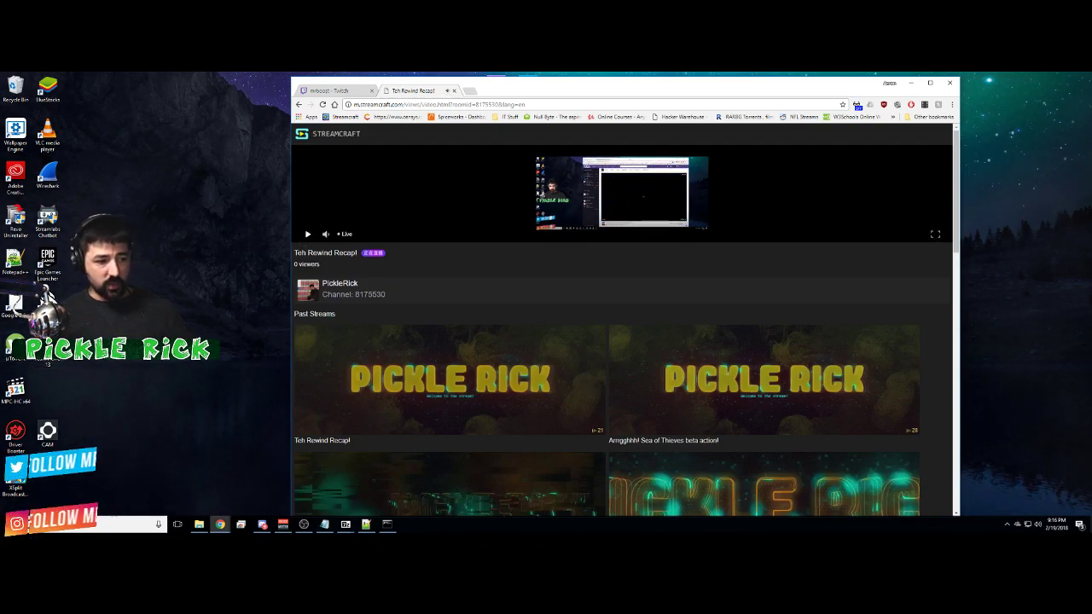
Step: Show the desktop, move OBS back, and open the nginx.conf shortcut with Notepad++
{"action": "key", "text": "super+d"}
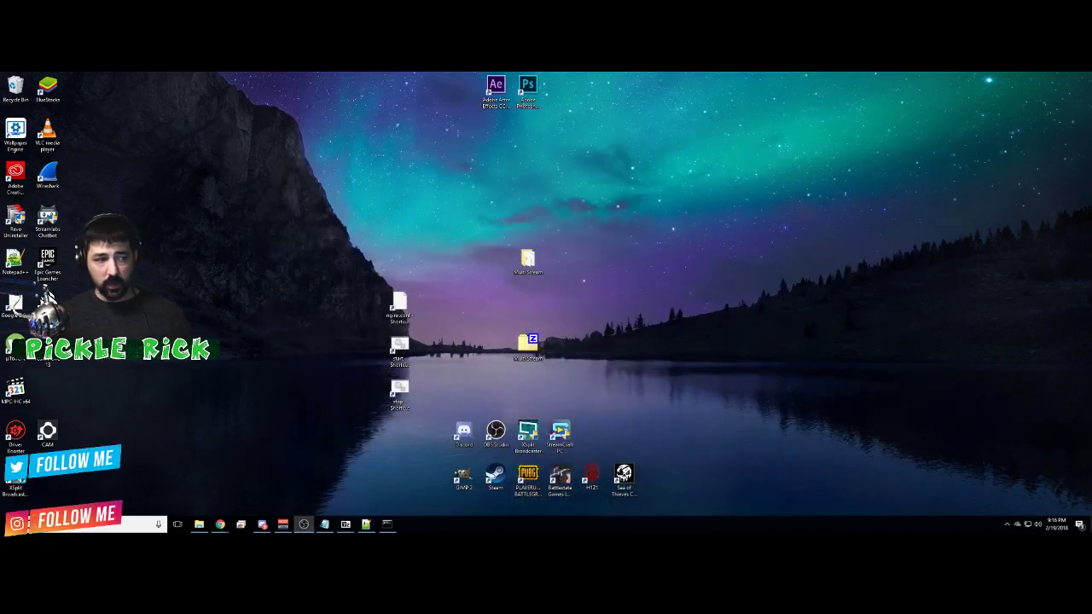
{"action": "left_click_drag", "start_coordinate": [81, 119], "coordinate": [781, 120]}
{"action": "right_click", "coordinate": [386, 354]}
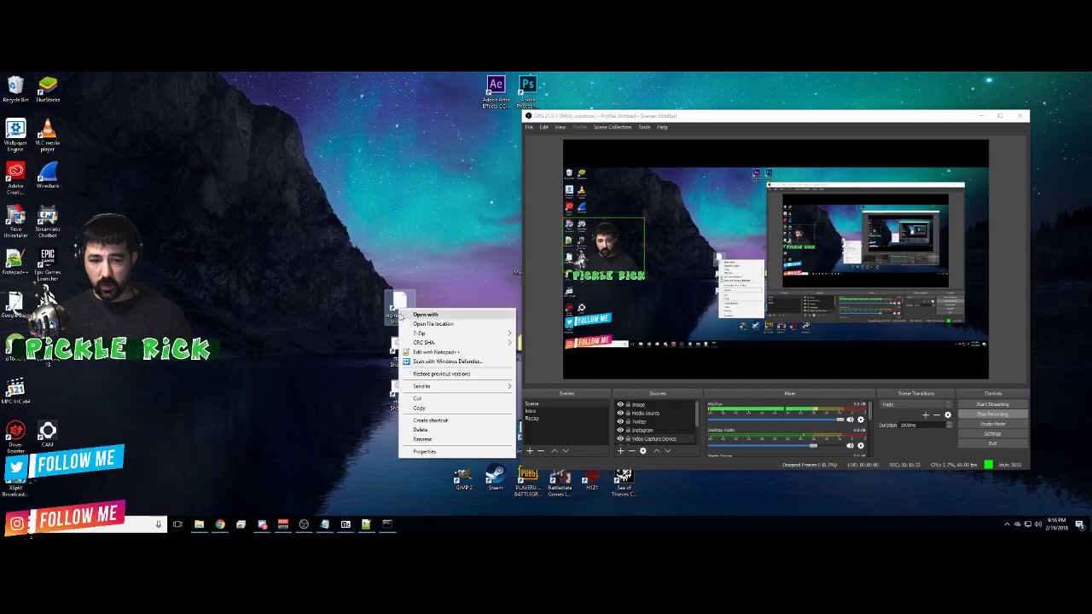
{"action": "left_click", "coordinate": [433, 354]}
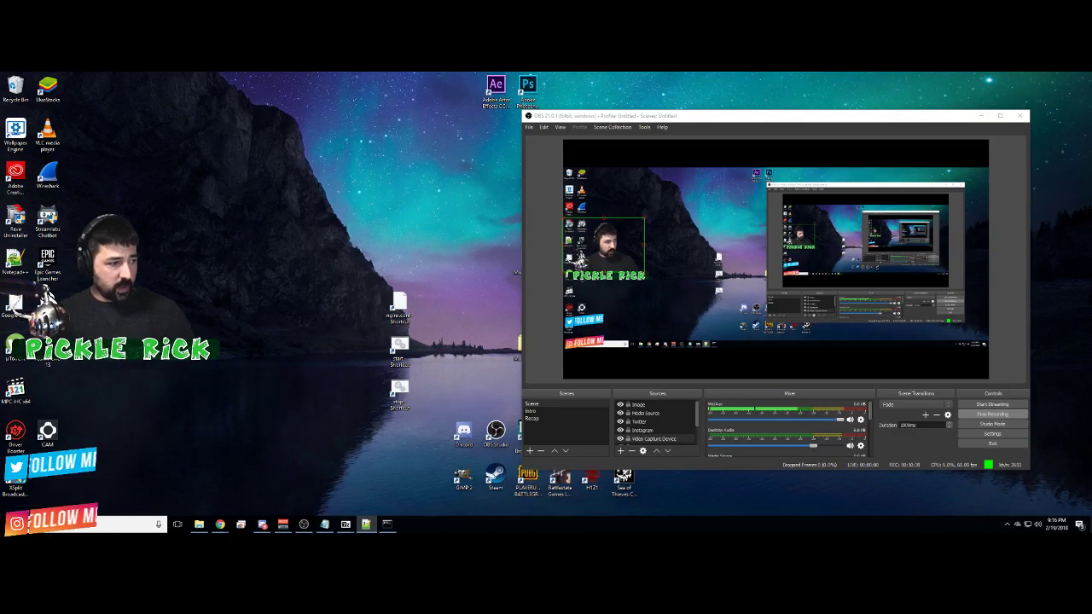
Step: Highlight the Twitch push address on line 16 of nginx.conf, then minimize Notepad++
{"action": "key", "text": "alt+Tab"}
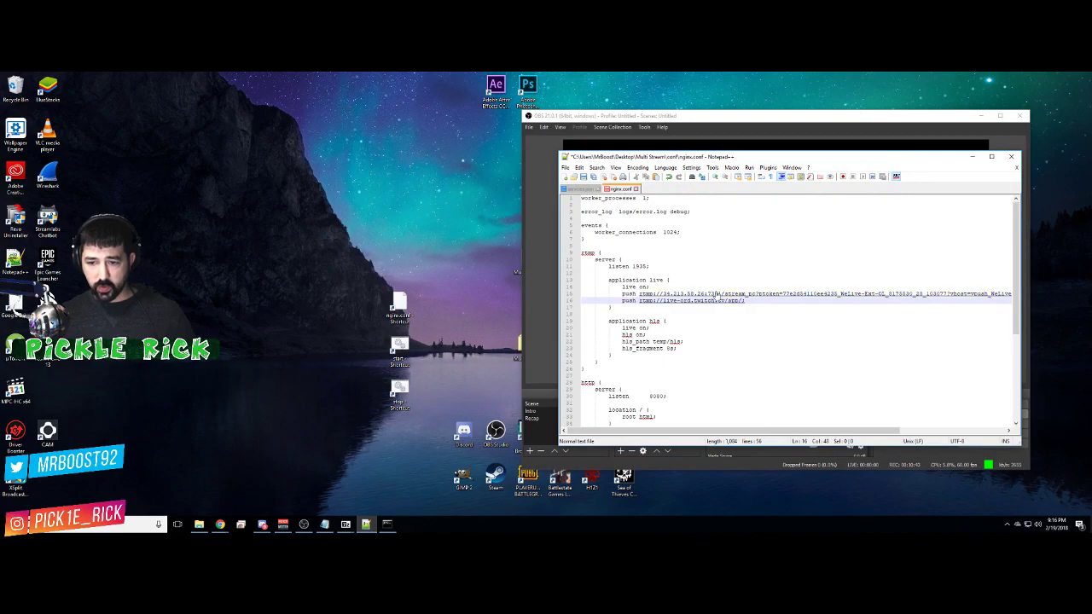
{"action": "left_click_drag", "start_coordinate": [712, 306], "coordinate": [740, 306]}
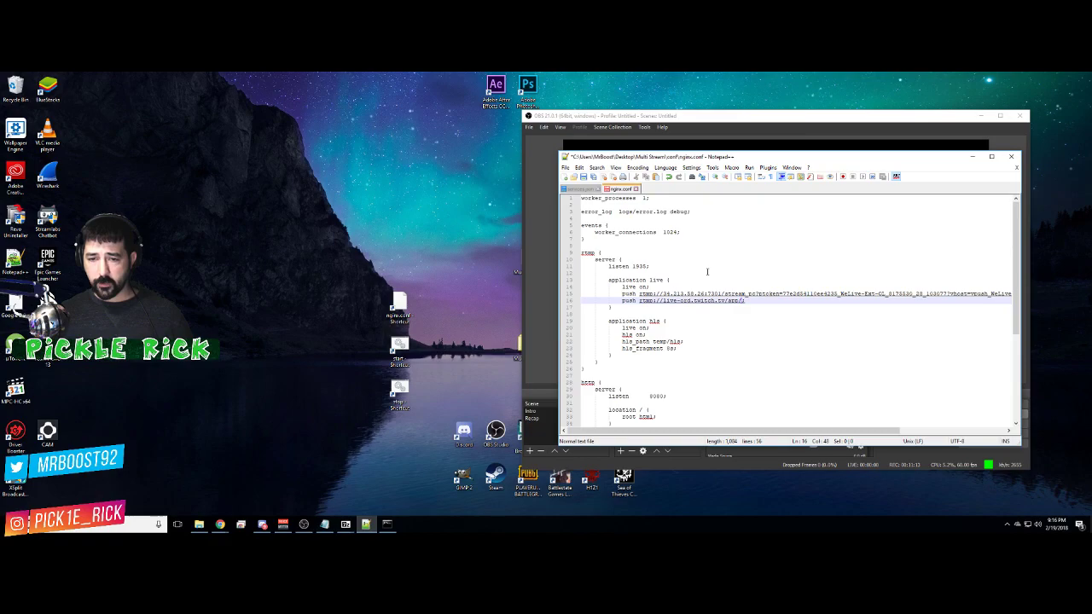
{"action": "left_click", "coordinate": [971, 157]}
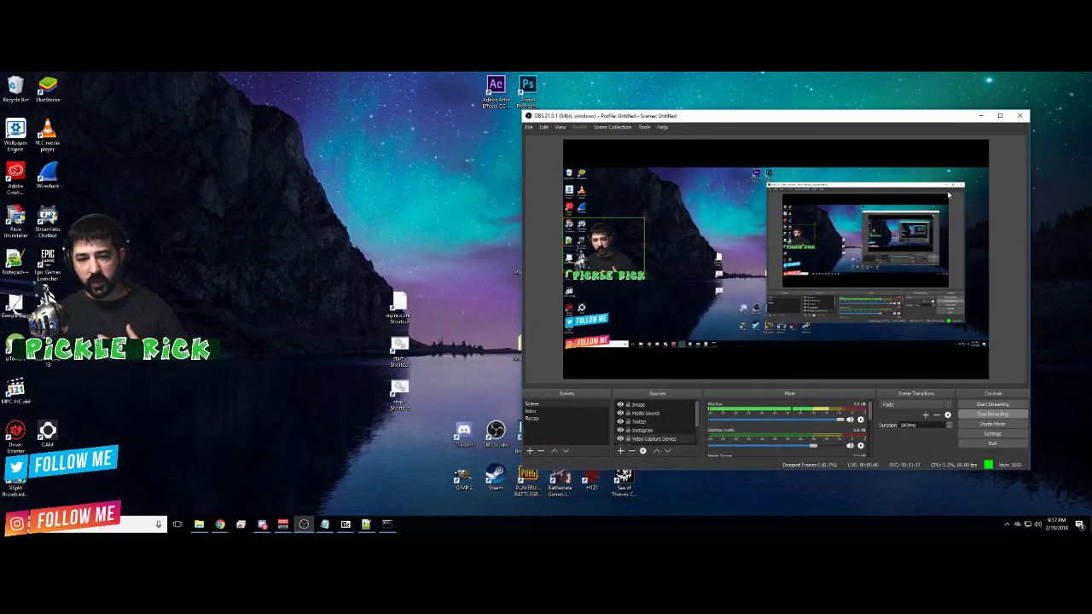